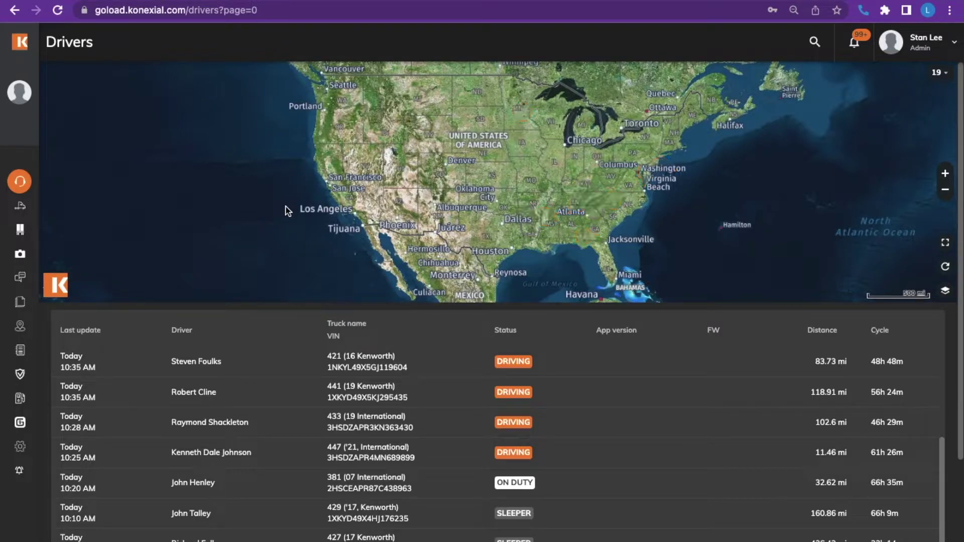
Step: Nudge the Drivers page map while the fleet's truck markers load above the driver list
mouse_move(959, 324)
mouse_down()
mouse_move(957, 452)
mouse_move(954, 328)
mouse_up()
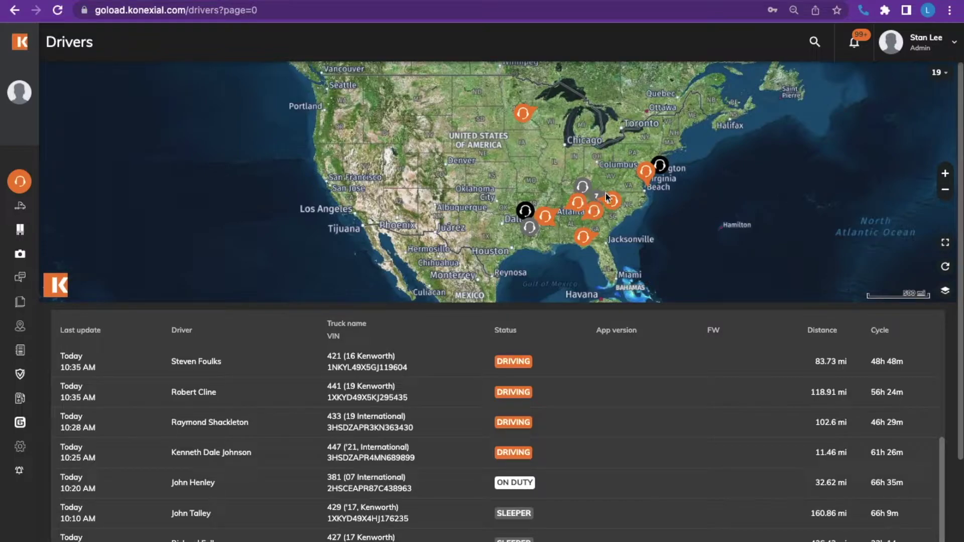
click(944, 74)
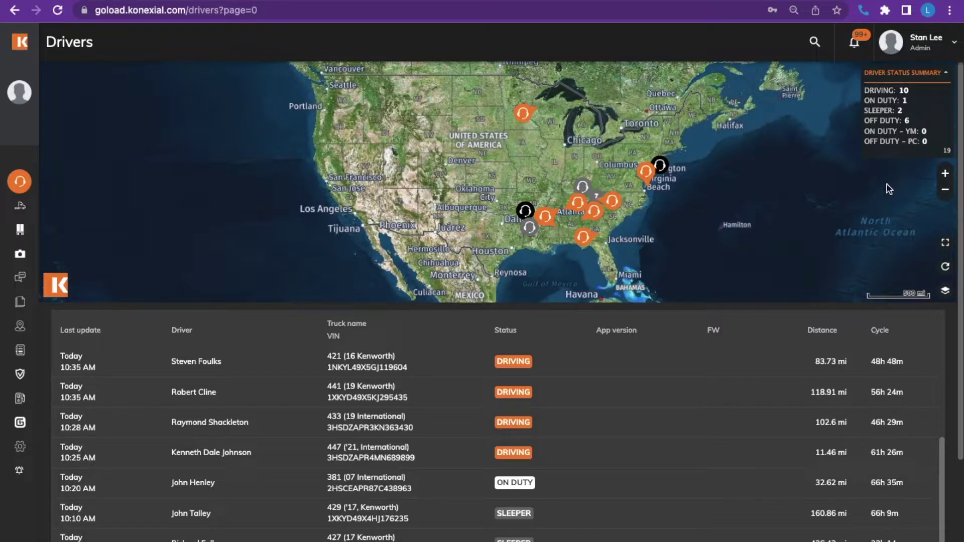
click(945, 174)
click(946, 174)
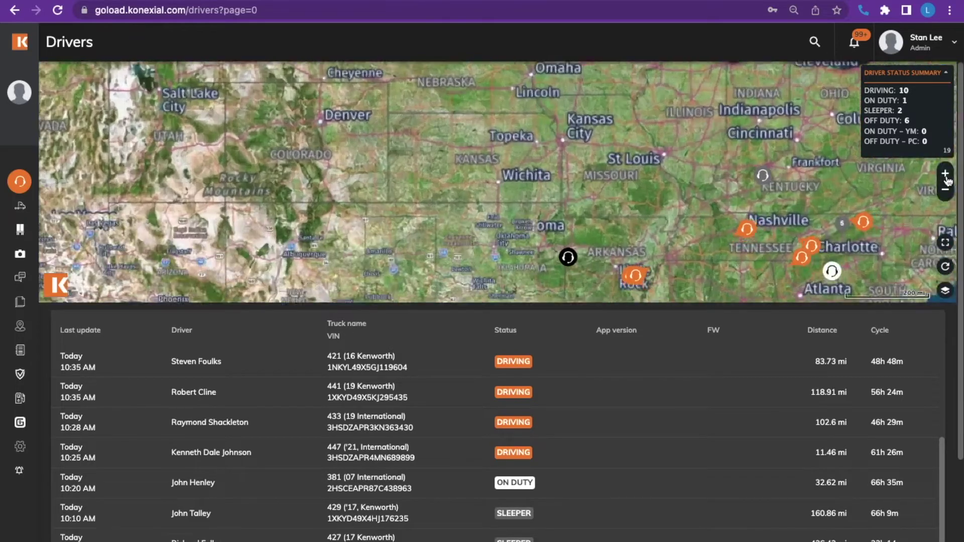
click(946, 191)
click(946, 192)
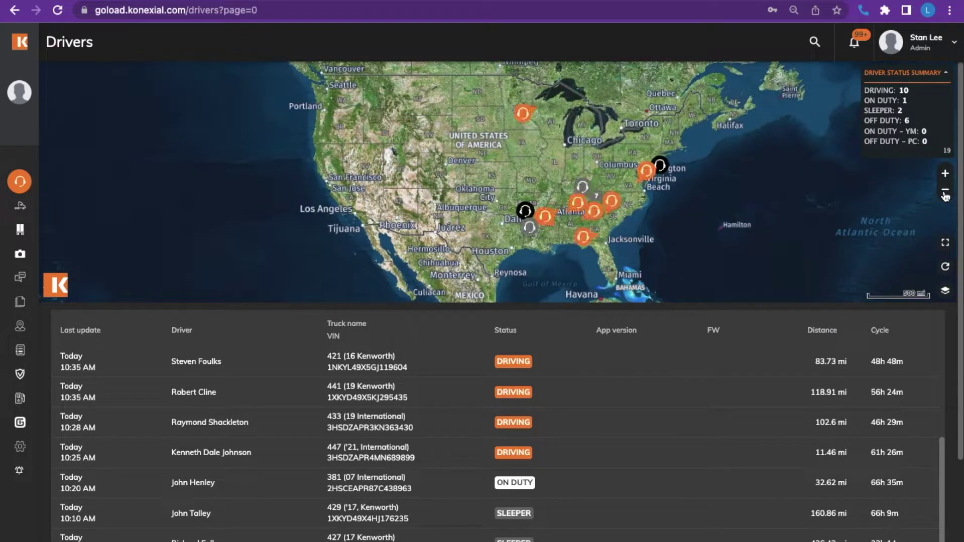
click(946, 193)
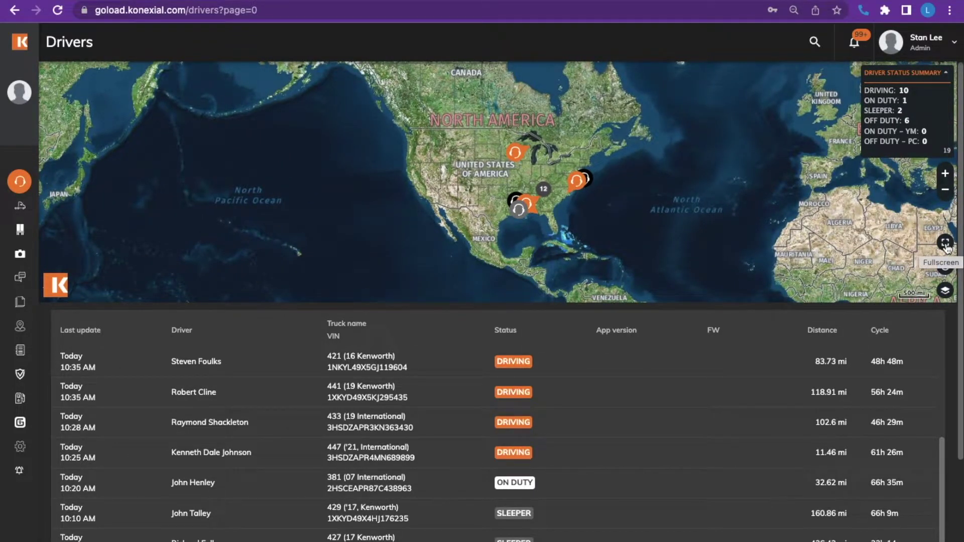
click(946, 243)
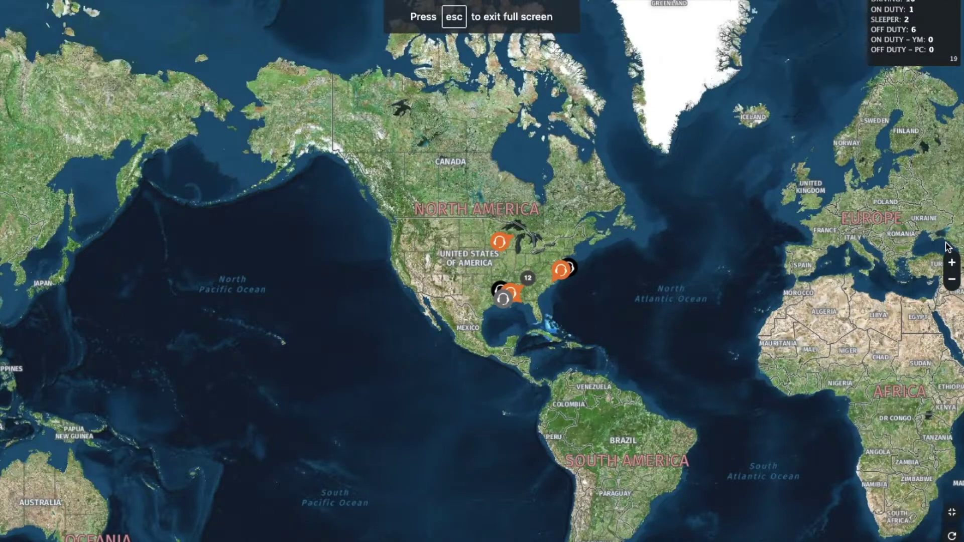
click(953, 514)
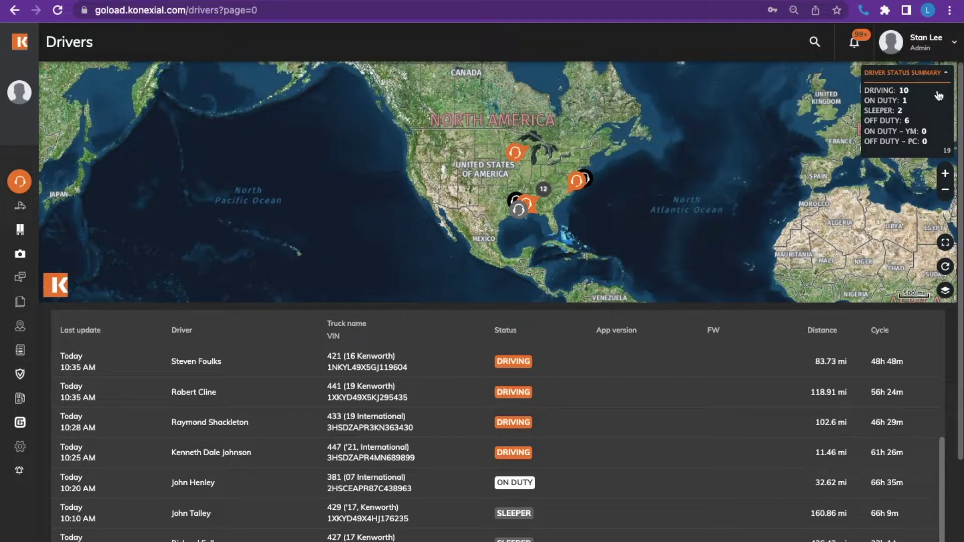
click(945, 75)
click(946, 267)
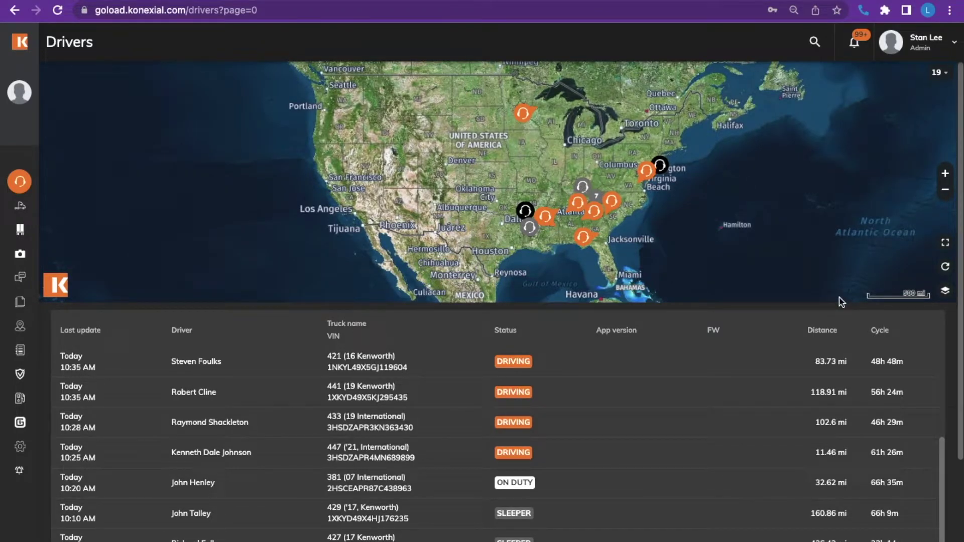
Step: Try the Terrain map view, return to Satellite, and turn on traffic conditions and traffic incidents
click(947, 291)
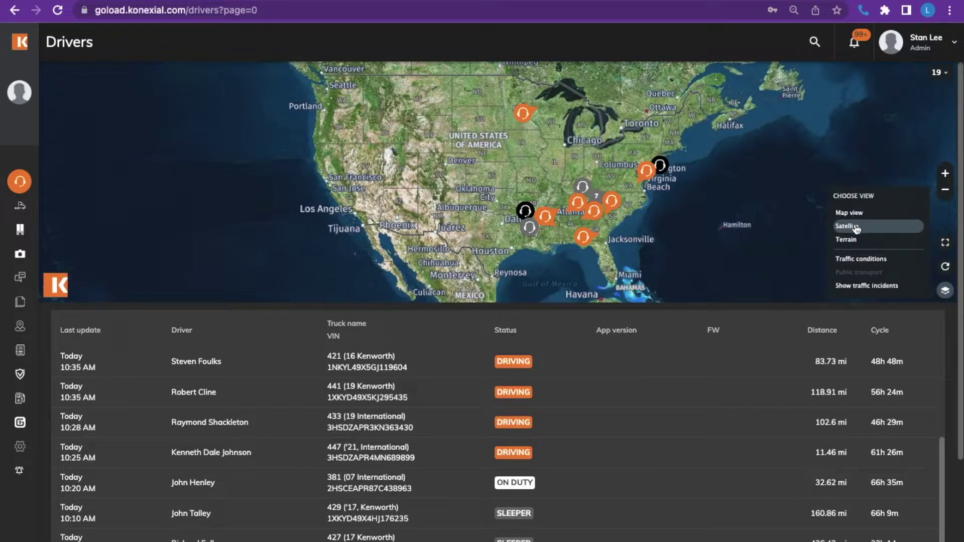
click(853, 240)
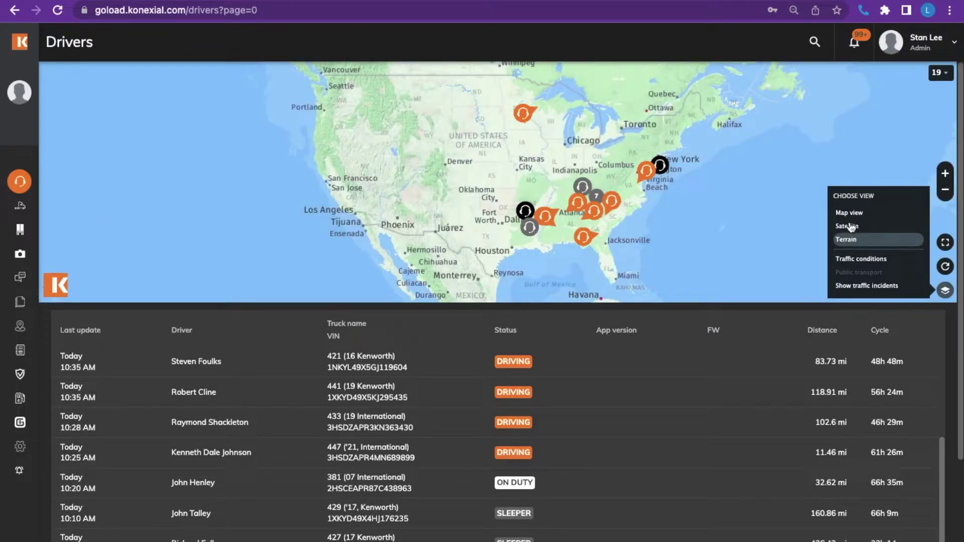
click(849, 227)
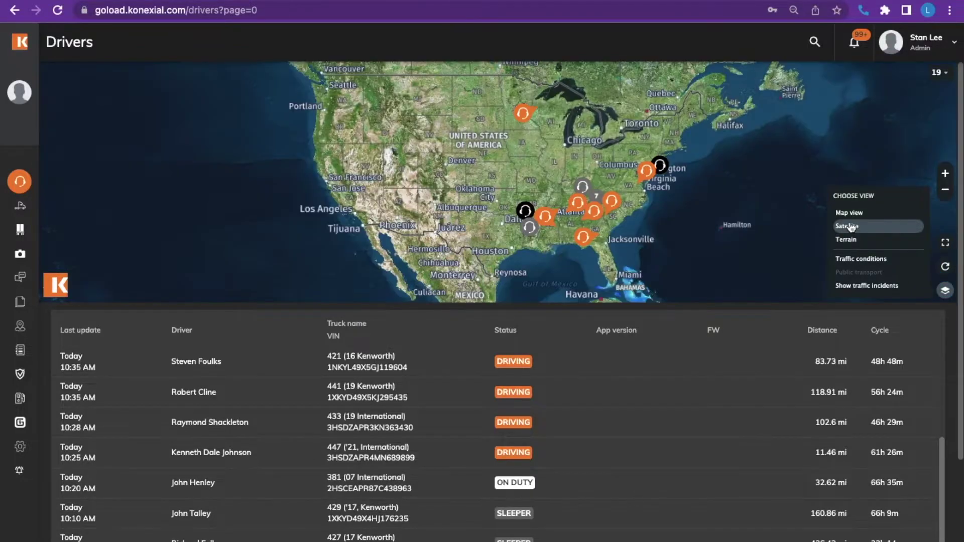
click(859, 261)
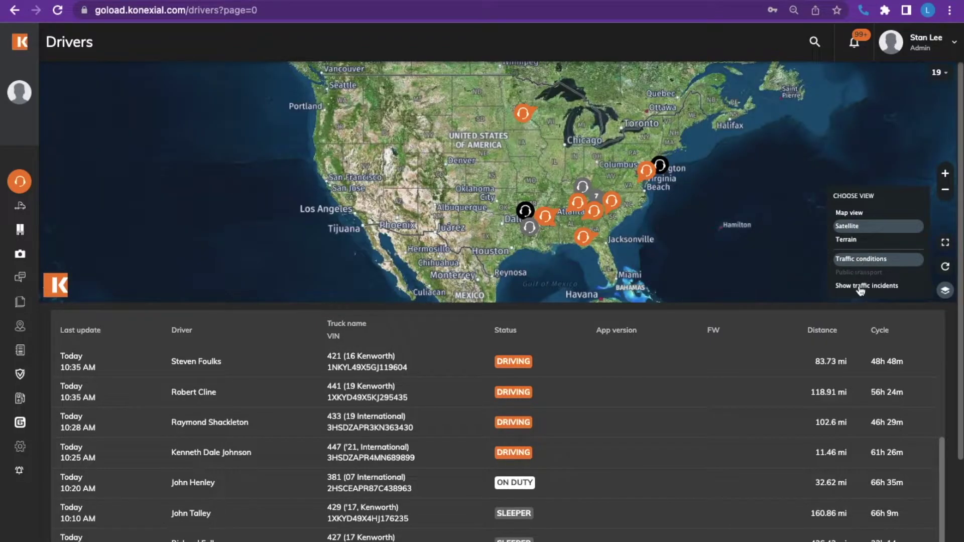
click(860, 288)
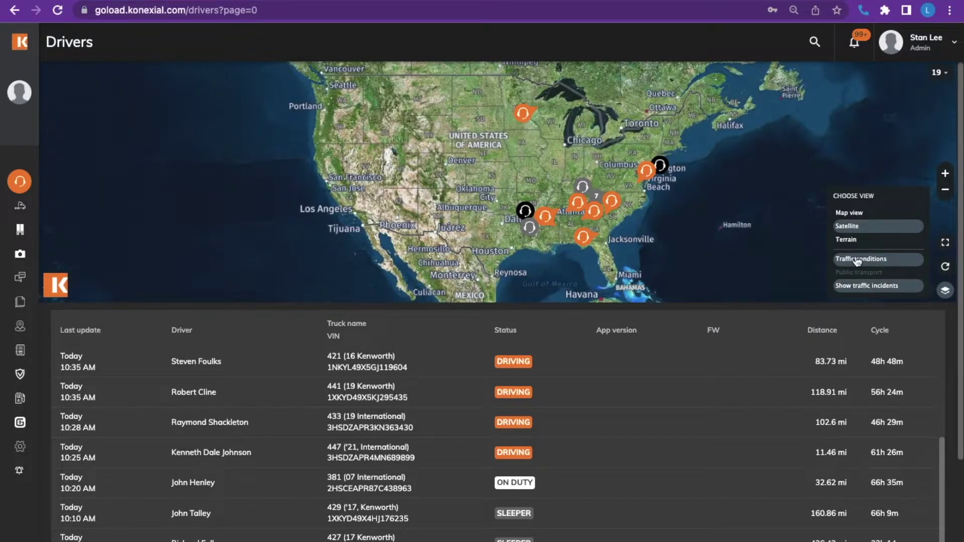
Step: Zoom into Tennessee and open the Hillsboro construction incident and the road closure near Cleveland
click(945, 174)
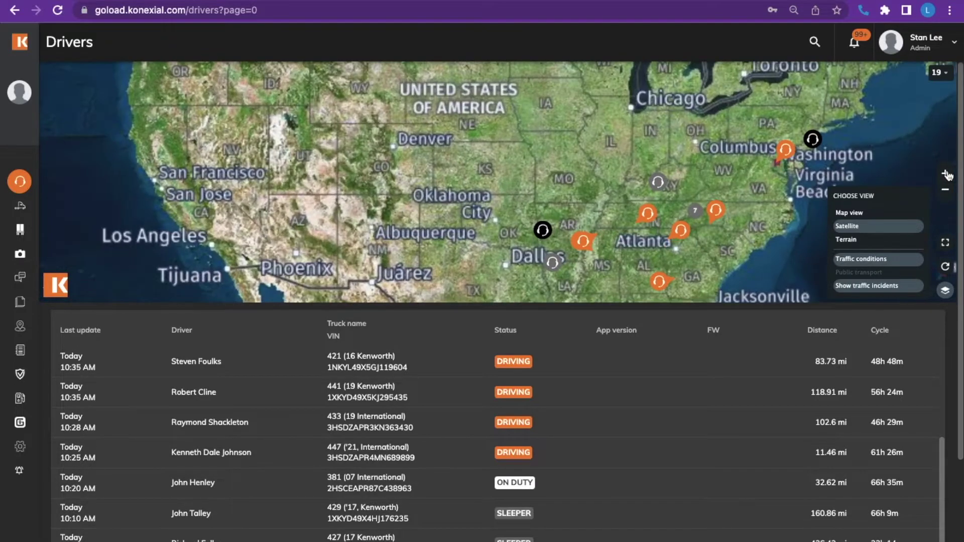
click(946, 173)
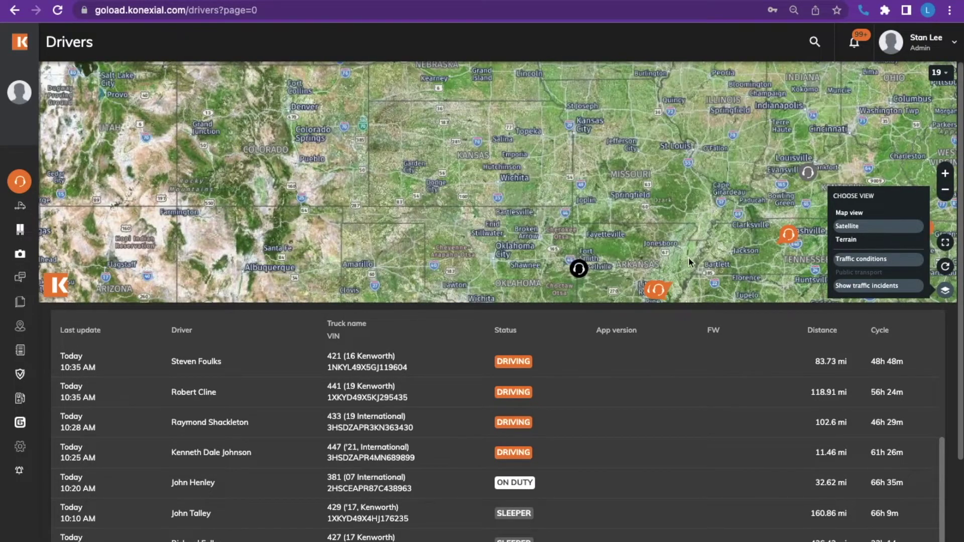
drag(691, 255, 532, 212)
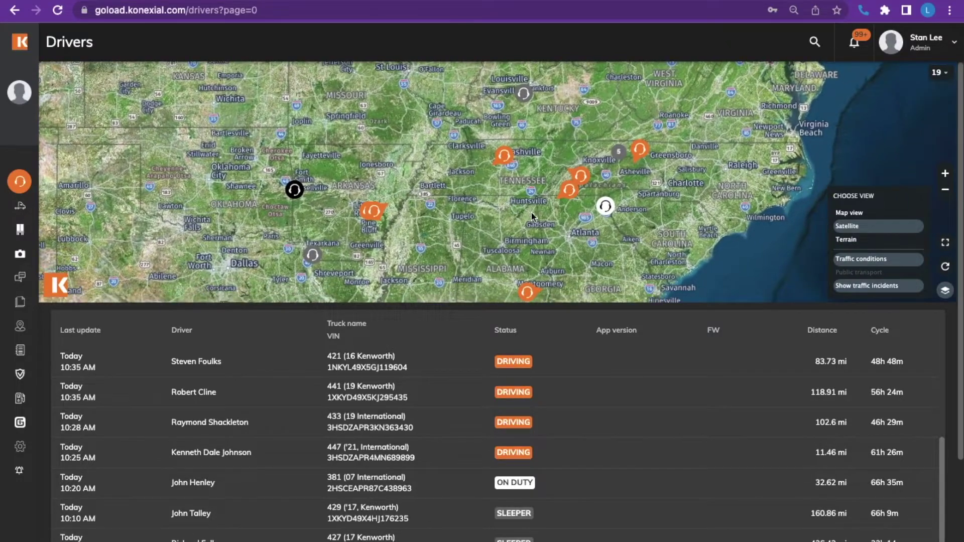
click(946, 173)
click(945, 174)
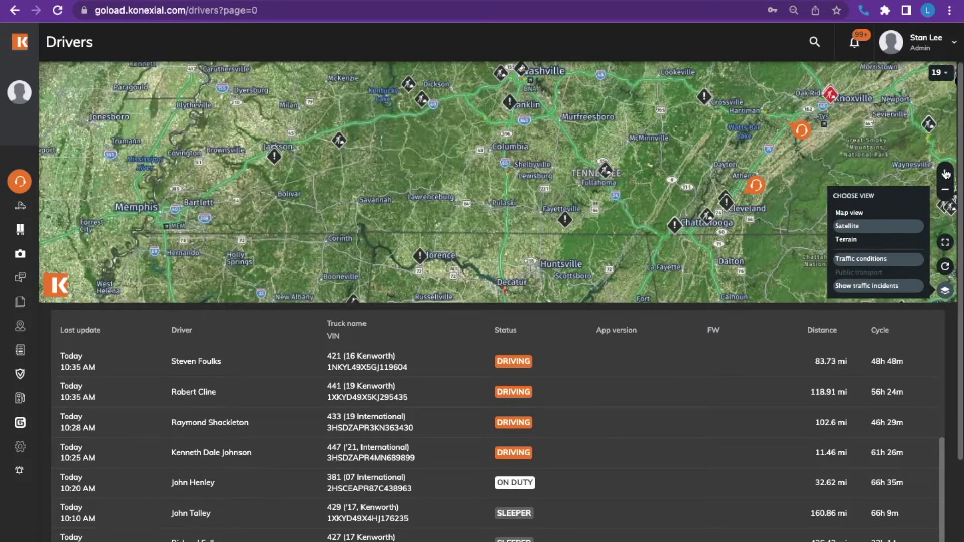
click(945, 174)
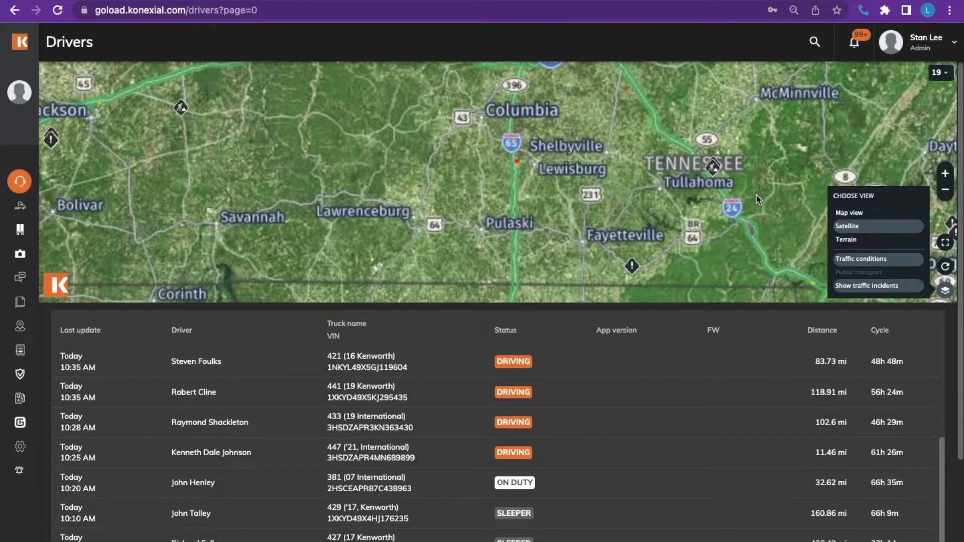
drag(756, 195, 619, 226)
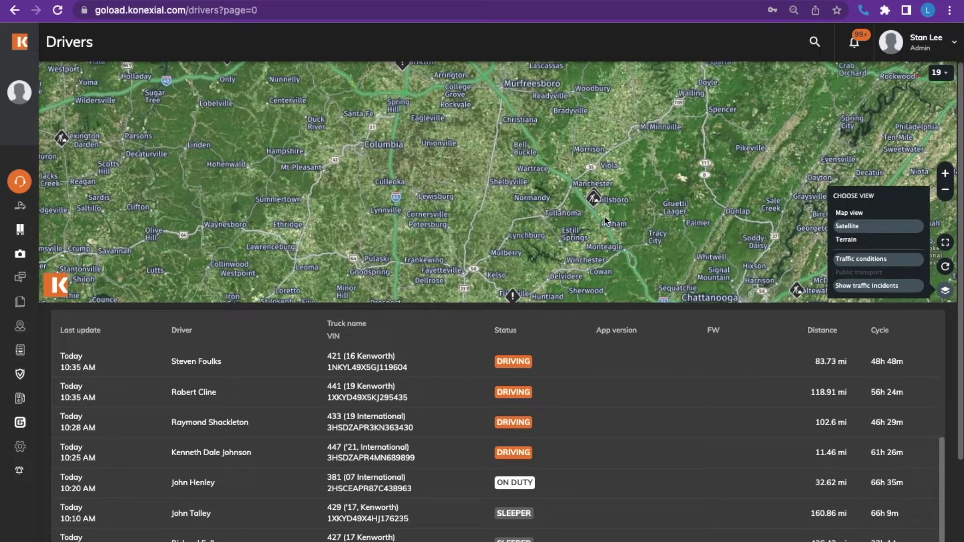
click(594, 203)
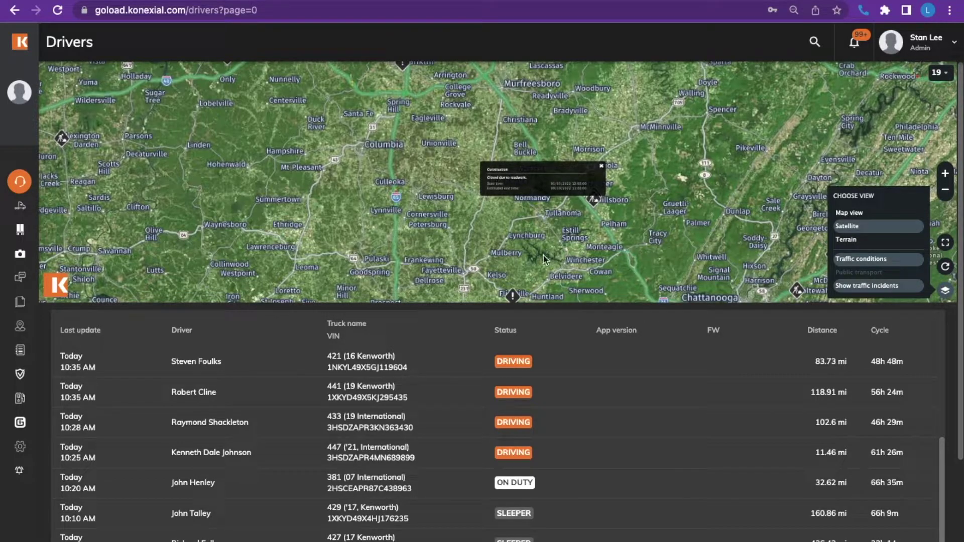
drag(783, 231, 608, 164)
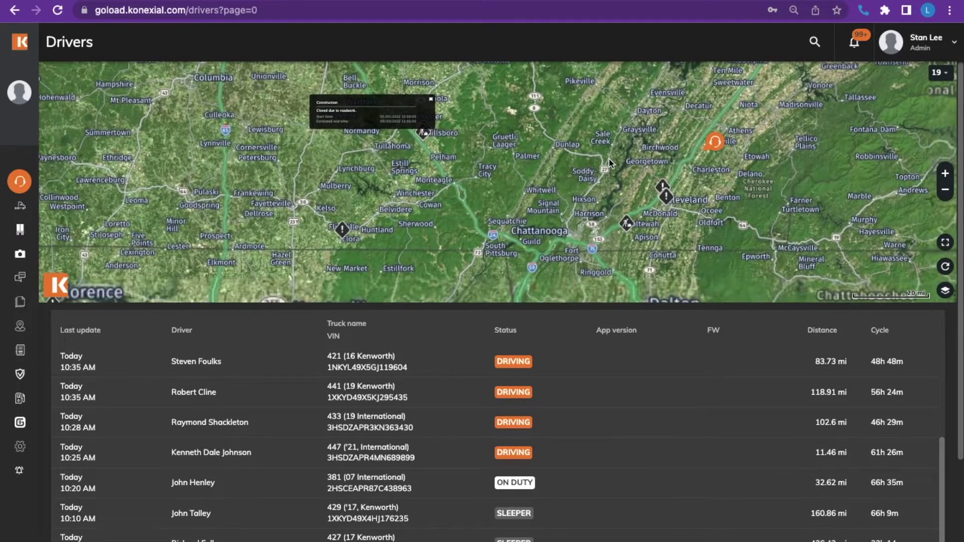
click(666, 197)
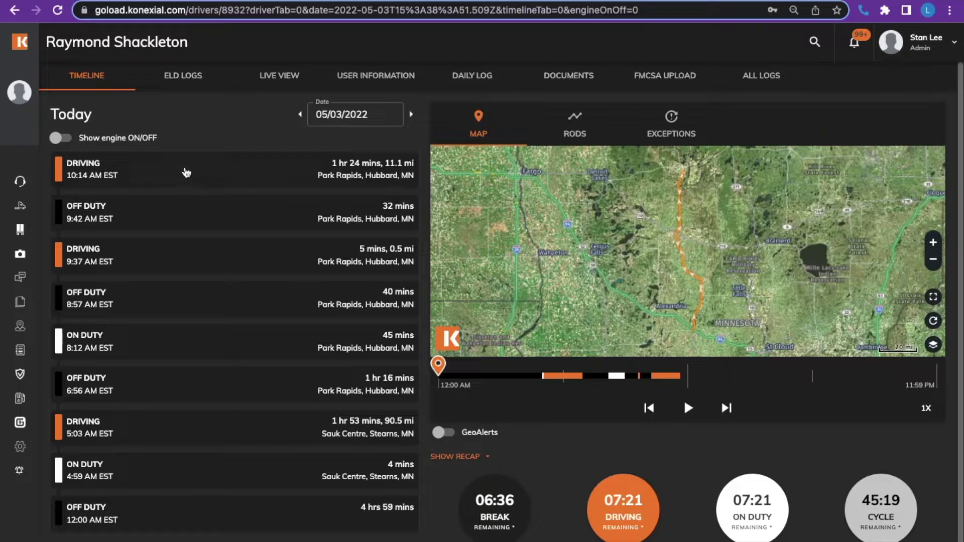
Step: Select the 10:14 AM driving entry, open its edit form, and close it without saving
click(186, 171)
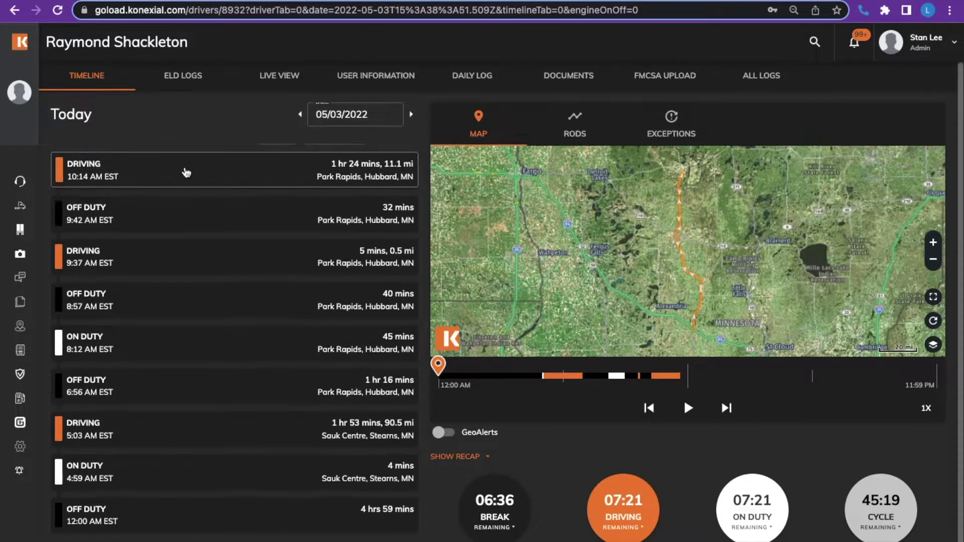
click(277, 125)
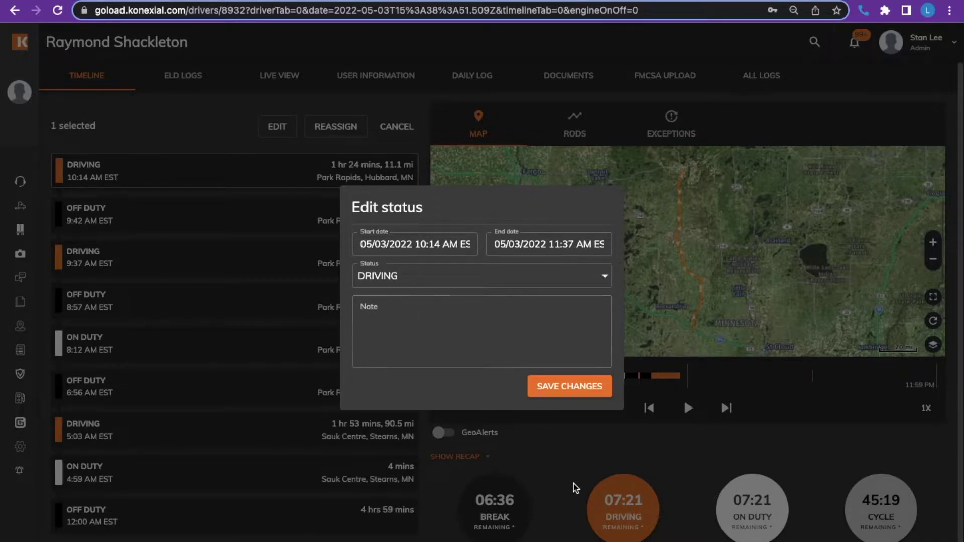
click(563, 470)
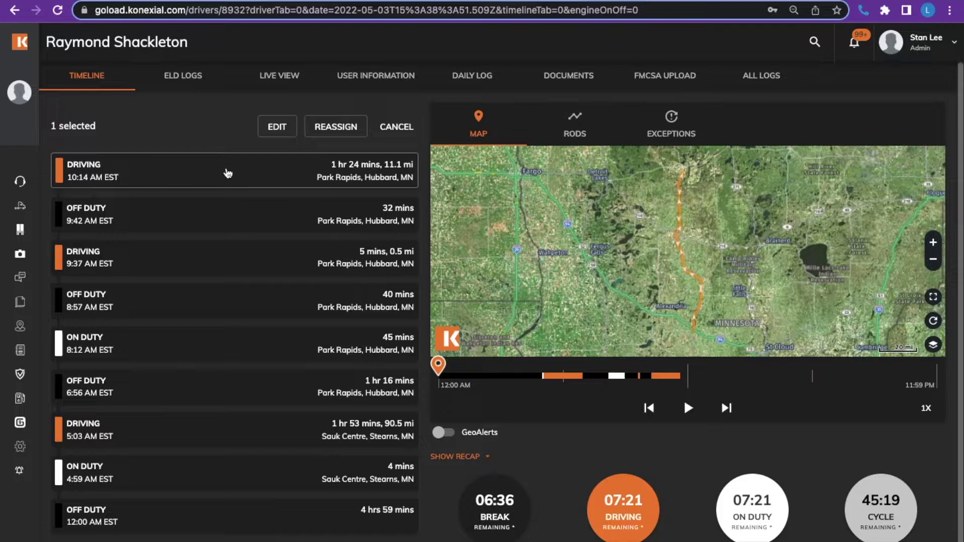
Step: Start reassigning the driving event, choose None, cancel, and clear the timeline selection
click(324, 131)
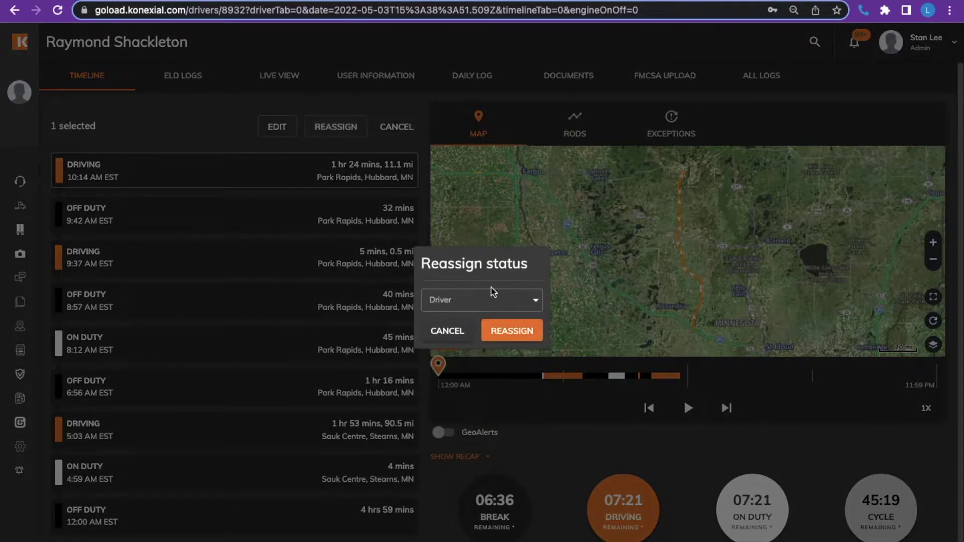
click(469, 303)
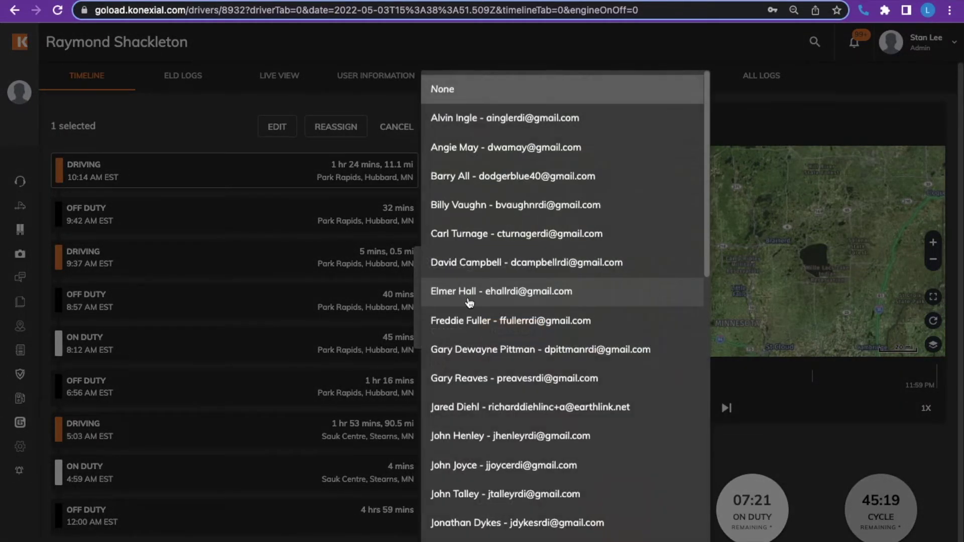
click(495, 98)
click(452, 331)
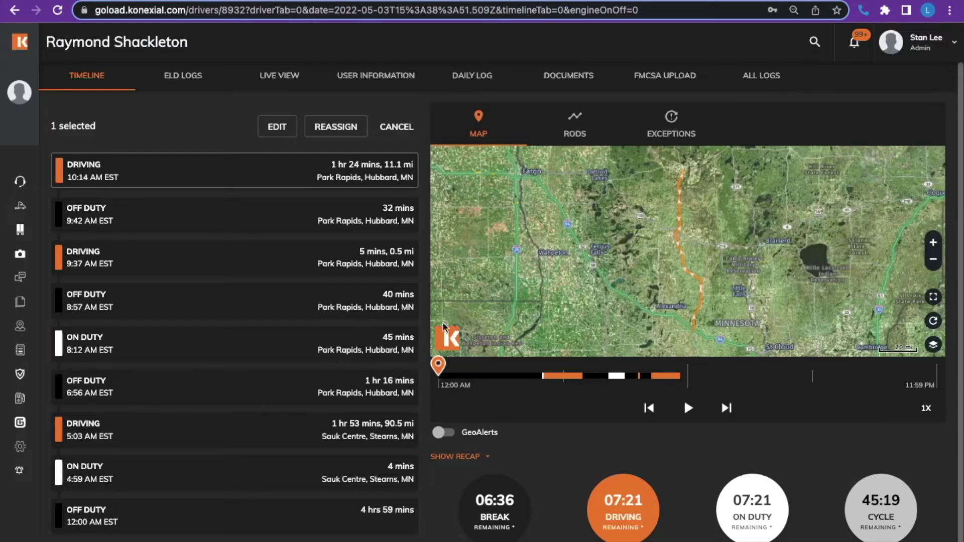
click(398, 127)
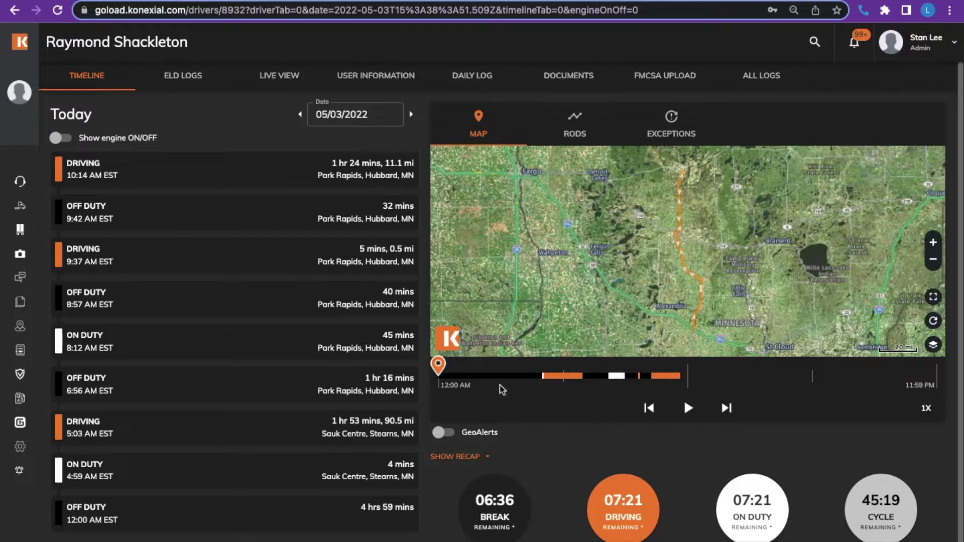
Step: Move playback toward early morning, then view the RODS duty-status graph and the exceptions list
mouse_move(444, 368)
mouse_down()
mouse_move(634, 370)
mouse_move(439, 370)
mouse_up()
click(579, 126)
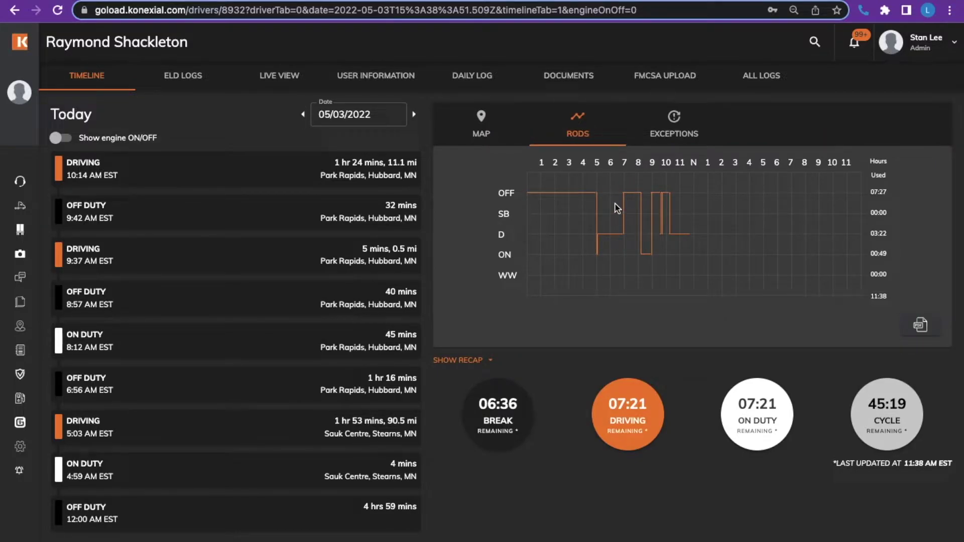
click(675, 123)
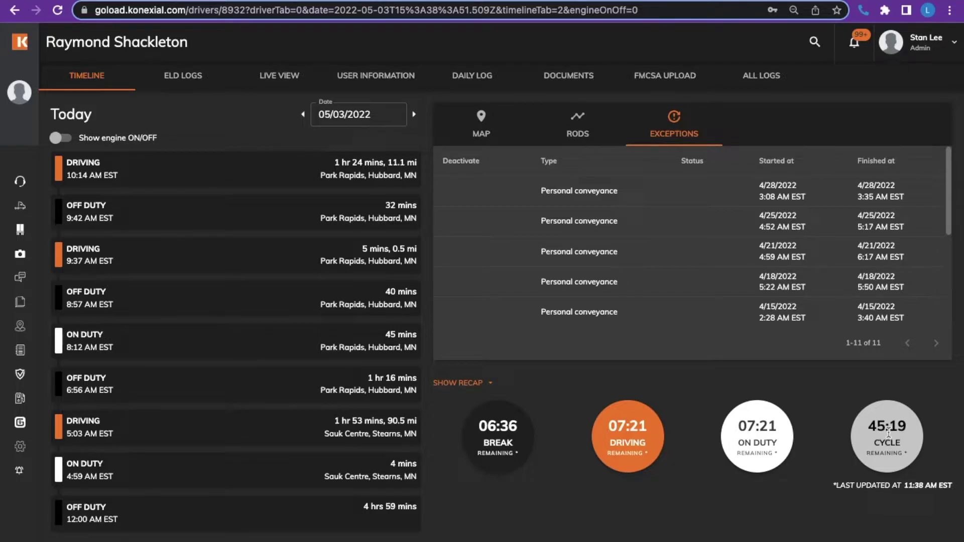
Step: Expand the daily recap of driving, duty, HOS and distance, scroll it, then collapse it
click(477, 384)
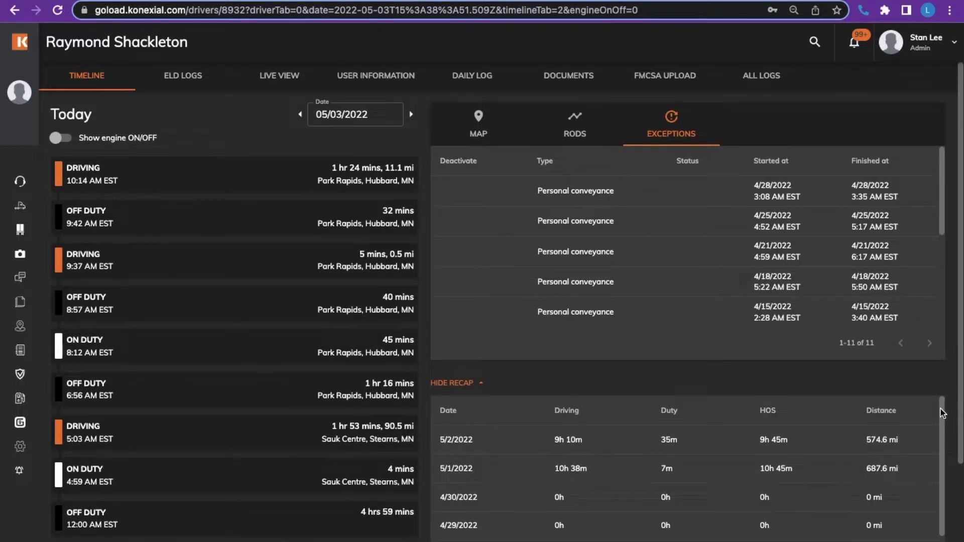
mouse_move(943, 413)
mouse_down()
mouse_move(941, 483)
mouse_move(941, 403)
mouse_up()
click(444, 384)
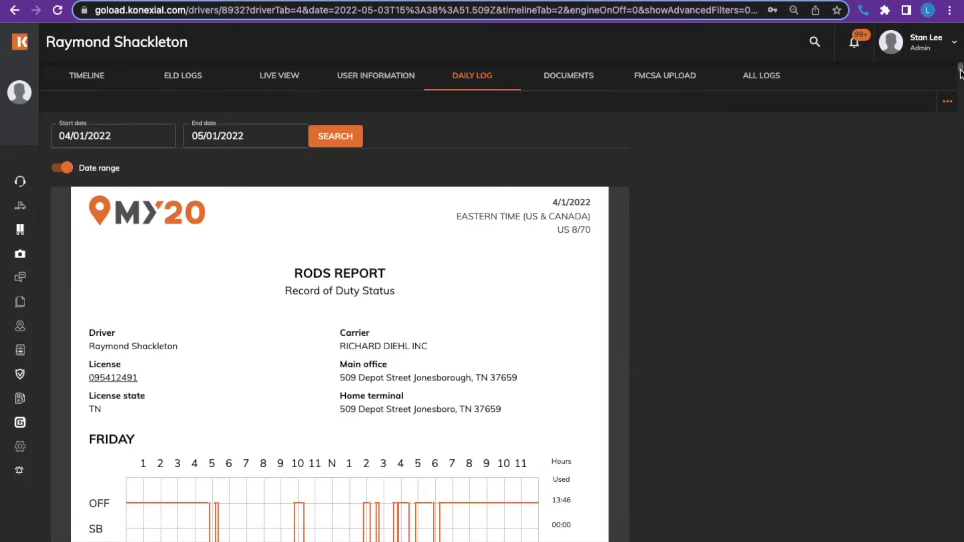
Step: Load Daily Log reports for 04/01/2022 to 05/01/2022 and open the options menu for Export PDF
mouse_move(961, 73)
mouse_down()
mouse_move(960, 91)
mouse_move(960, 66)
mouse_up()
click(68, 167)
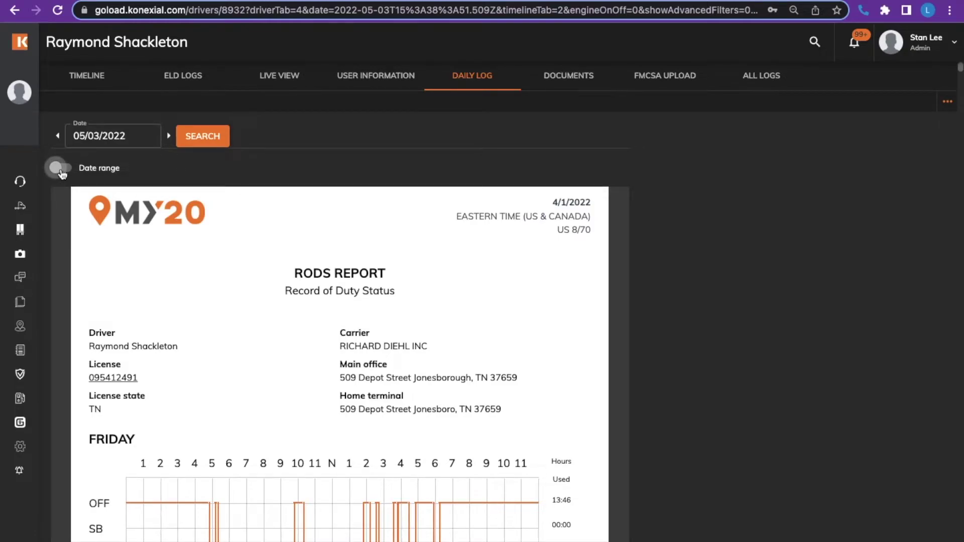
click(57, 171)
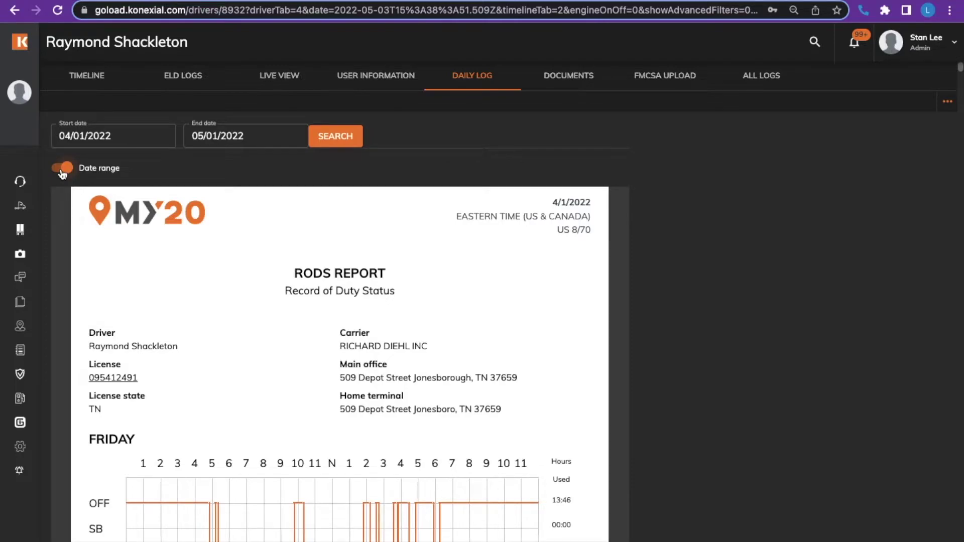
click(73, 136)
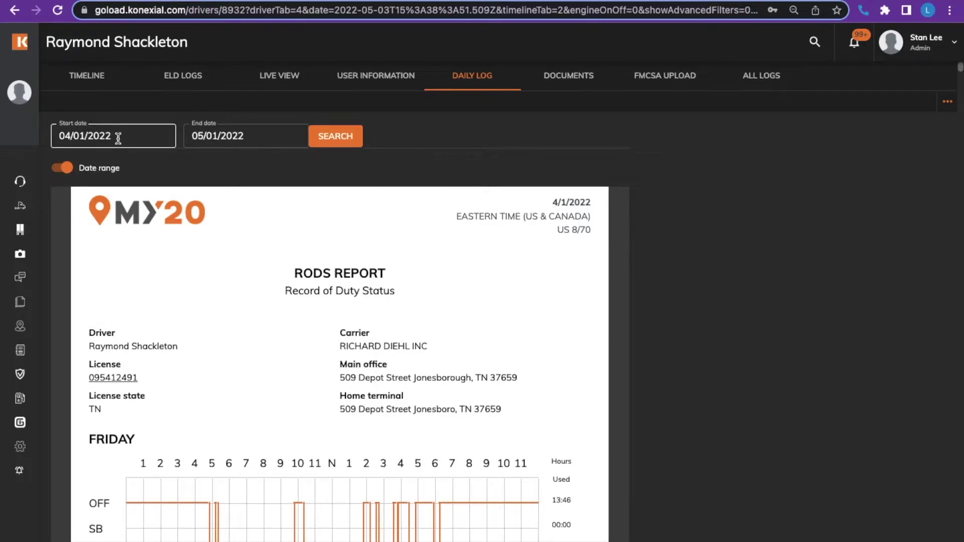
click(259, 141)
click(335, 143)
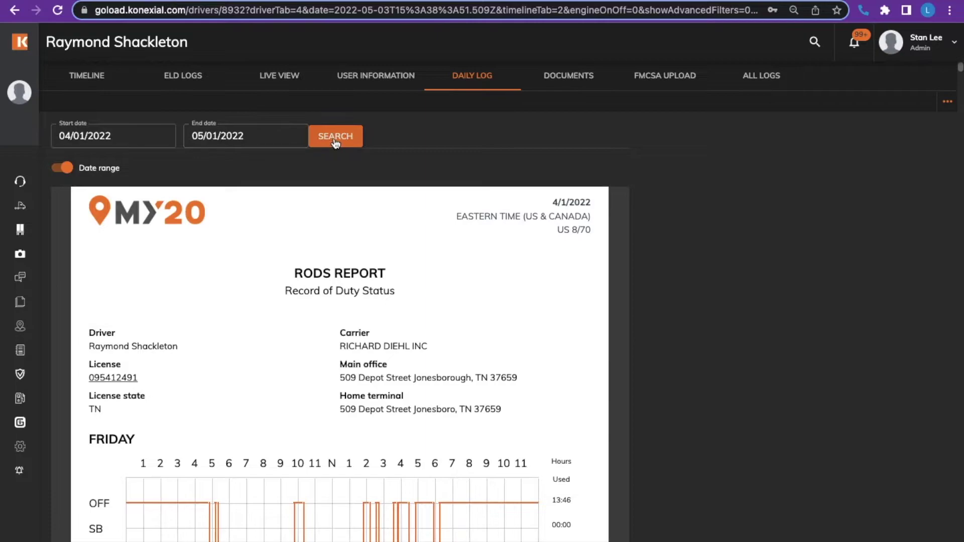
click(335, 142)
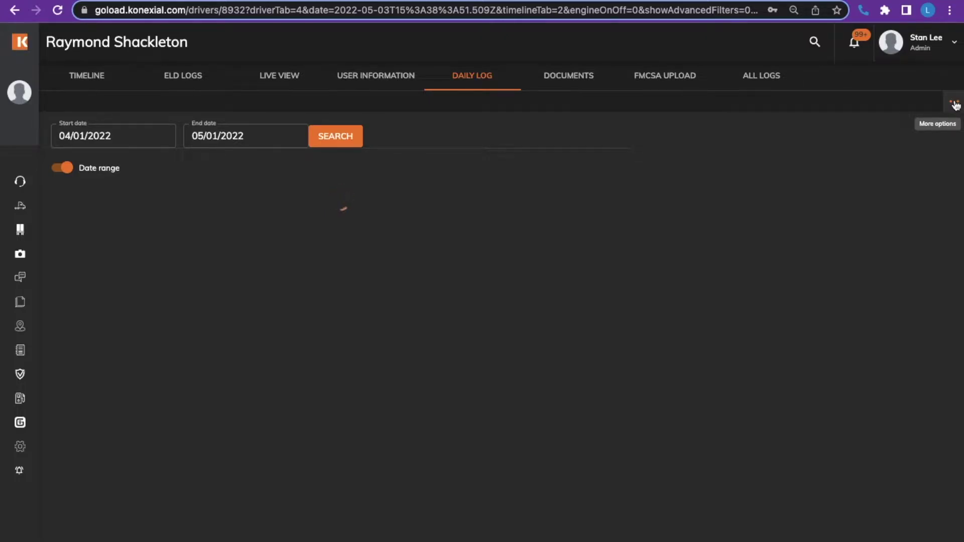
click(955, 105)
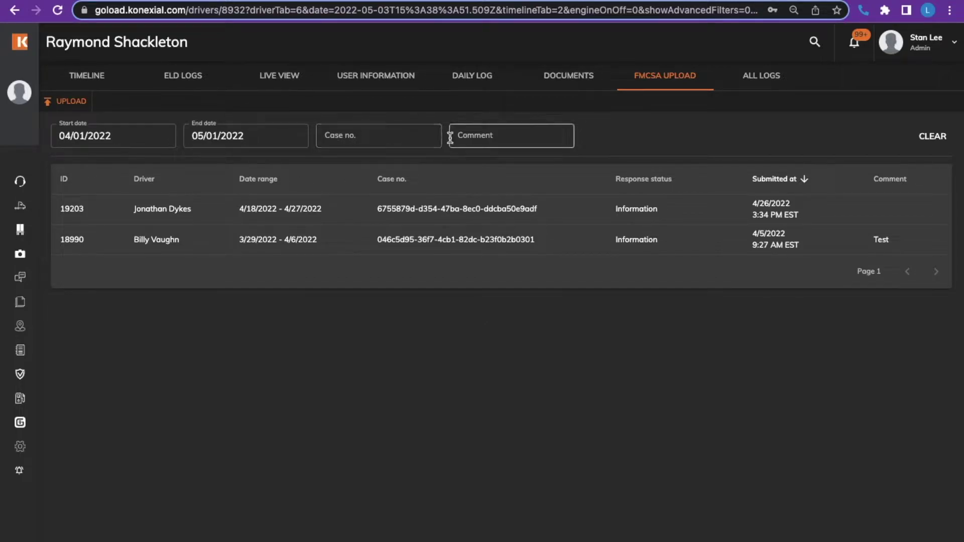
Step: Filter past uploads by 'test', then upload the logs to FMCSA with the comment test
click(465, 136)
text(tes)
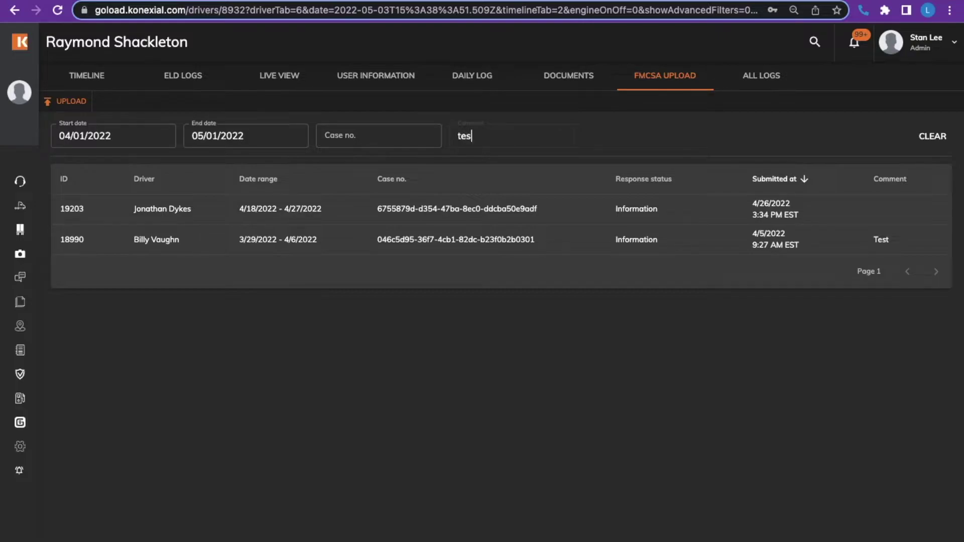
text(t)
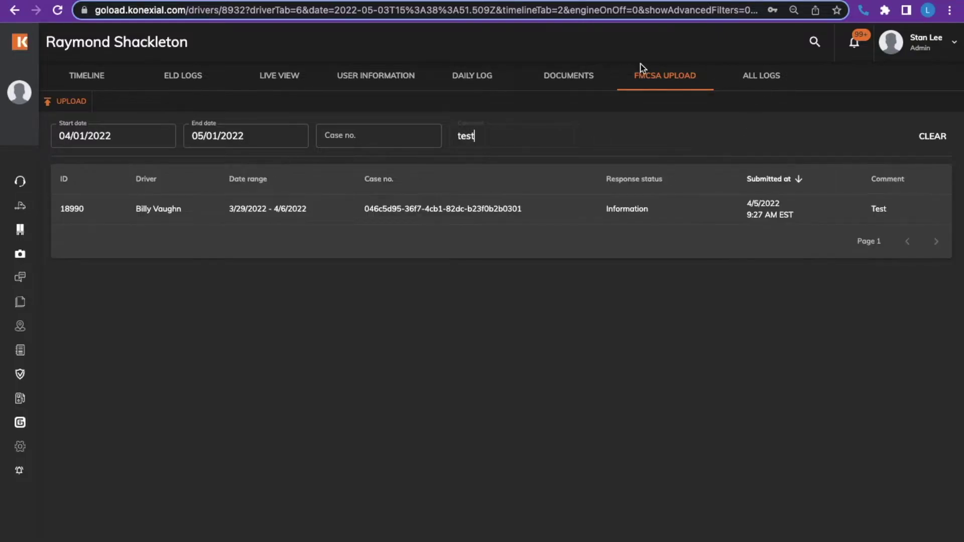
click(73, 101)
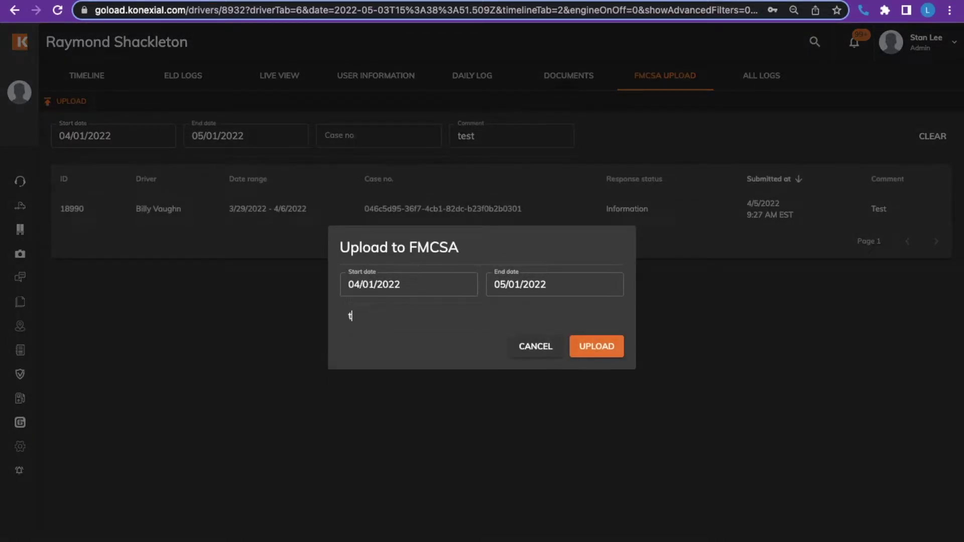
text(est)
click(592, 346)
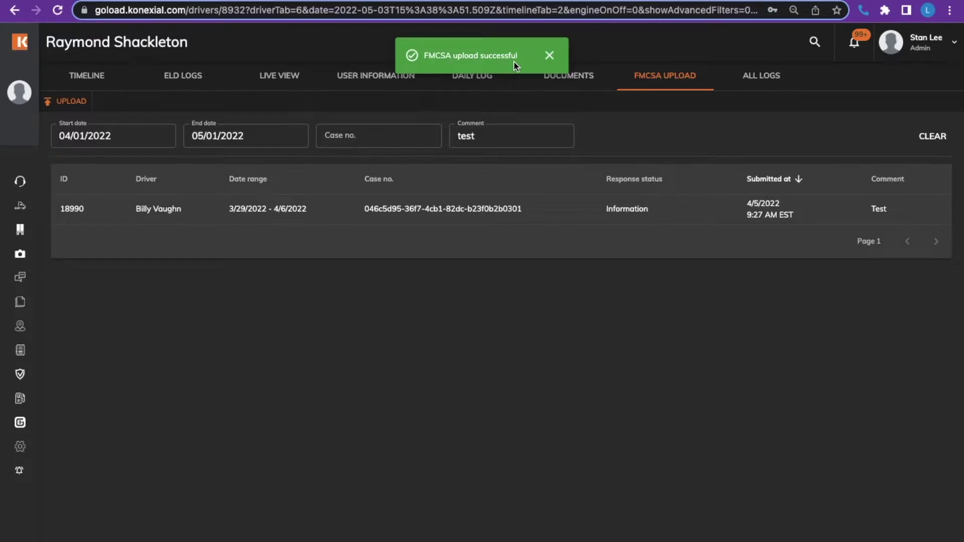
mouse_move(514, 1)
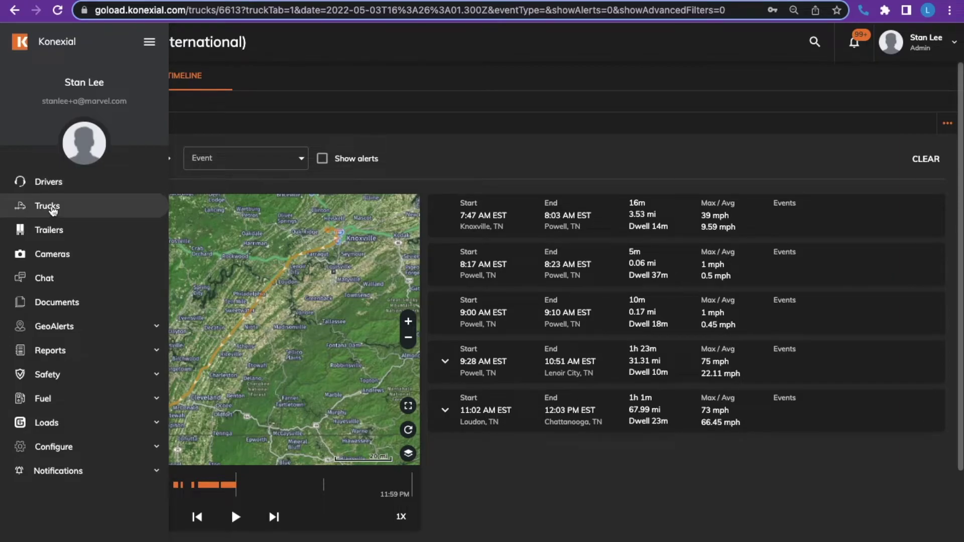
Step: Open truck 451 from the Trucks list, replay its day's route, and view its truck information
click(52, 209)
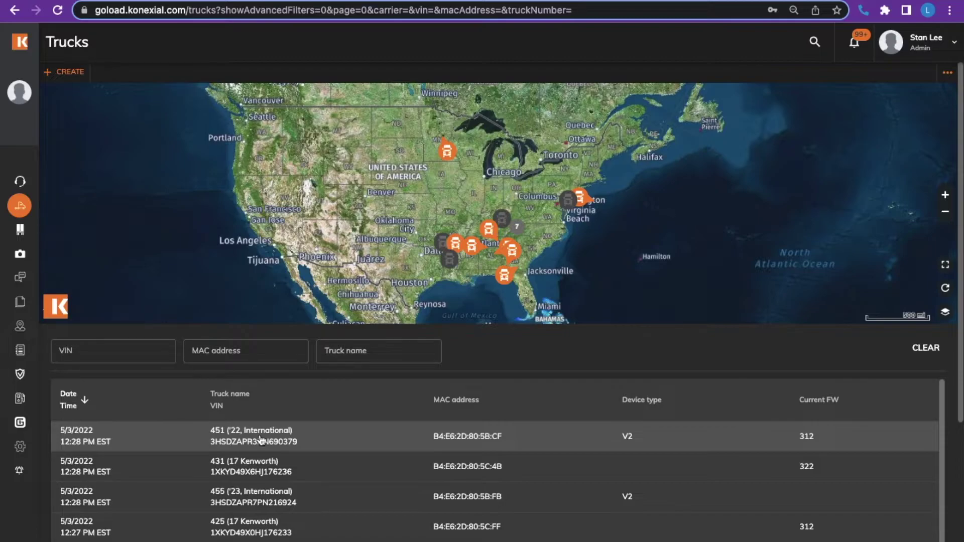
click(258, 440)
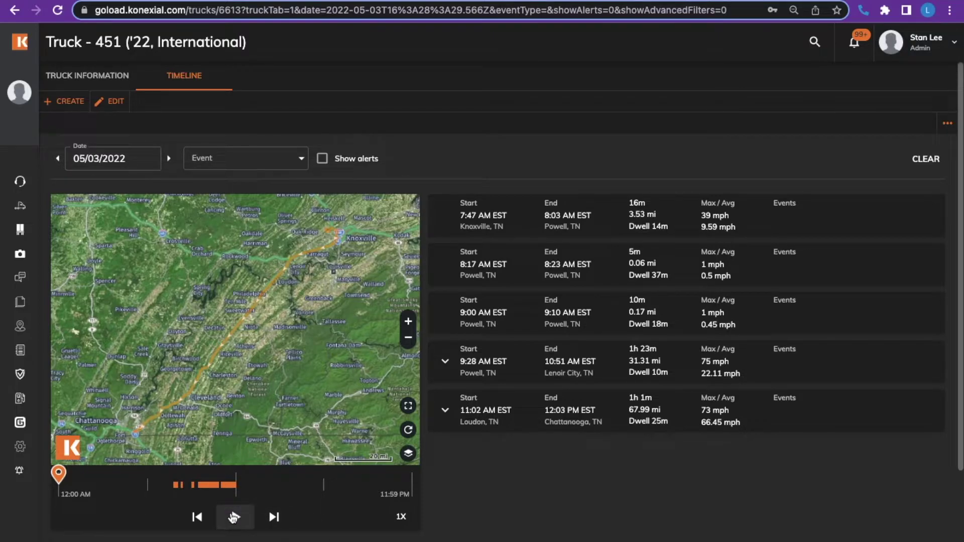
click(234, 517)
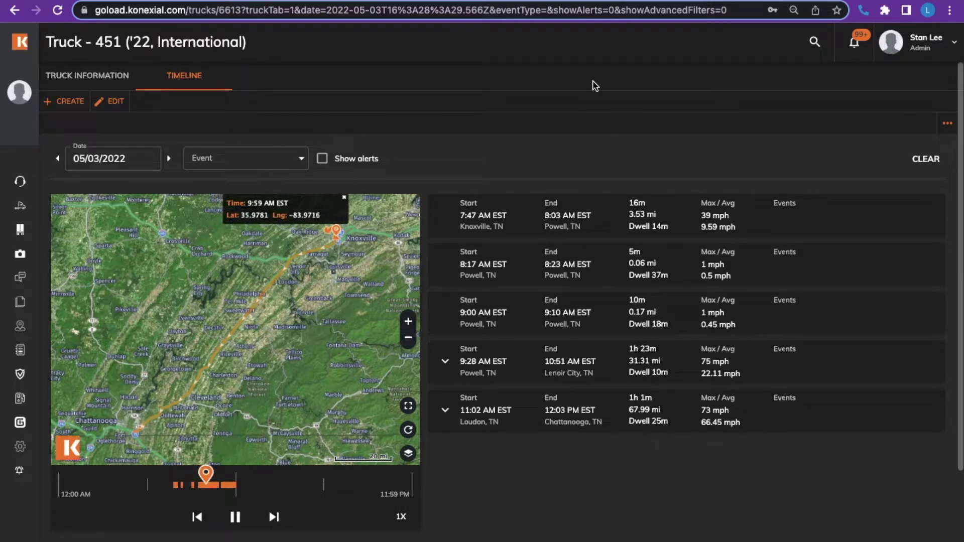
click(86, 84)
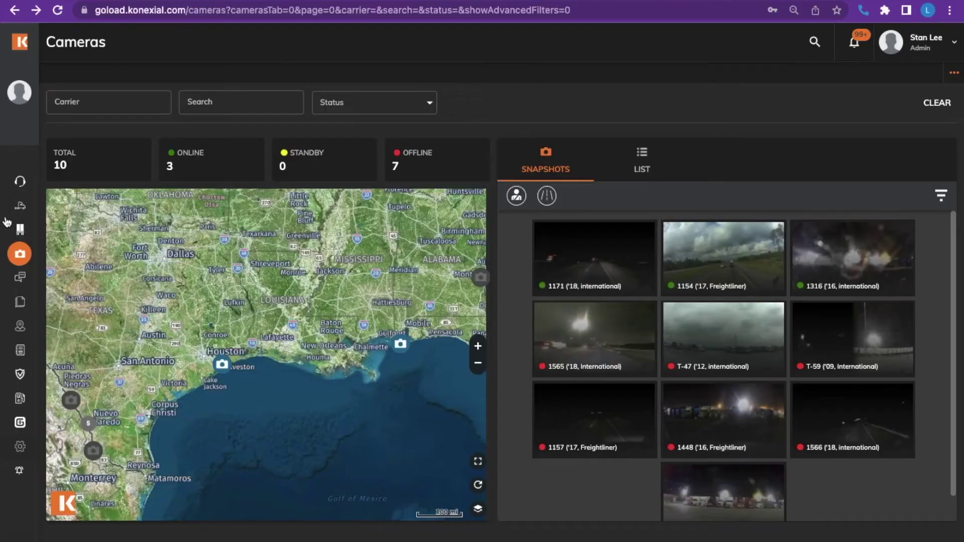
Step: Go to the Cameras page and filter to the online cameras
mouse_move(30, 254)
click(208, 175)
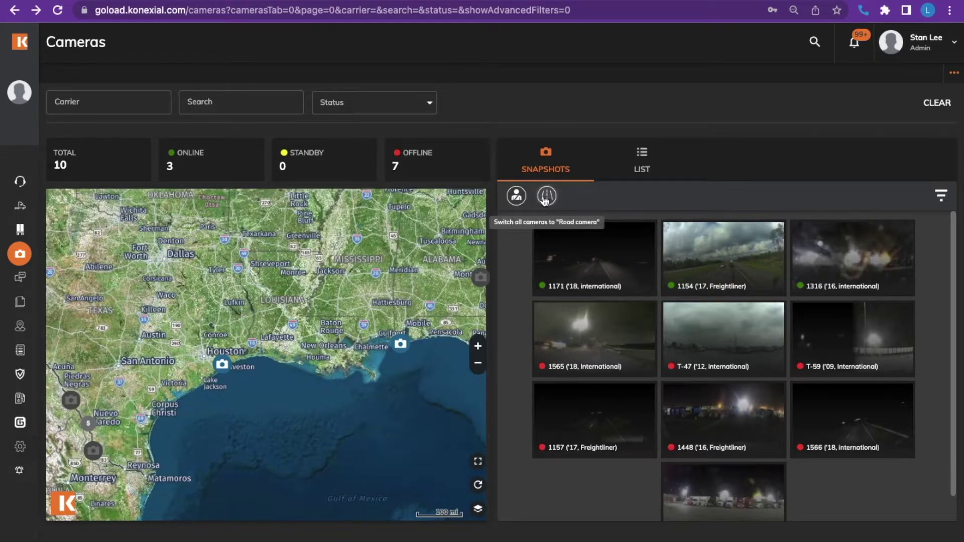
Step: Switch snapshots to in-cab driver views and show the cameras as a scrollable table
click(516, 197)
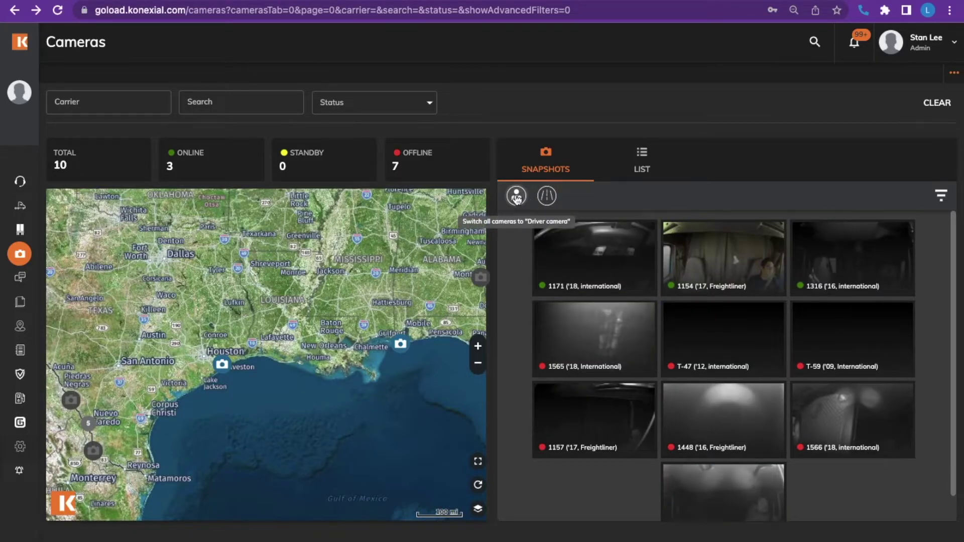
click(647, 164)
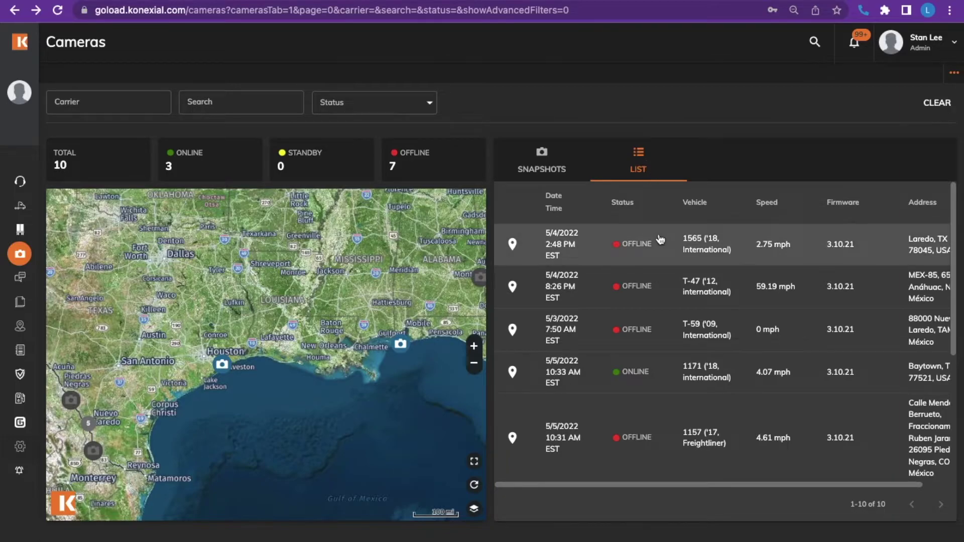
drag(578, 485, 704, 481)
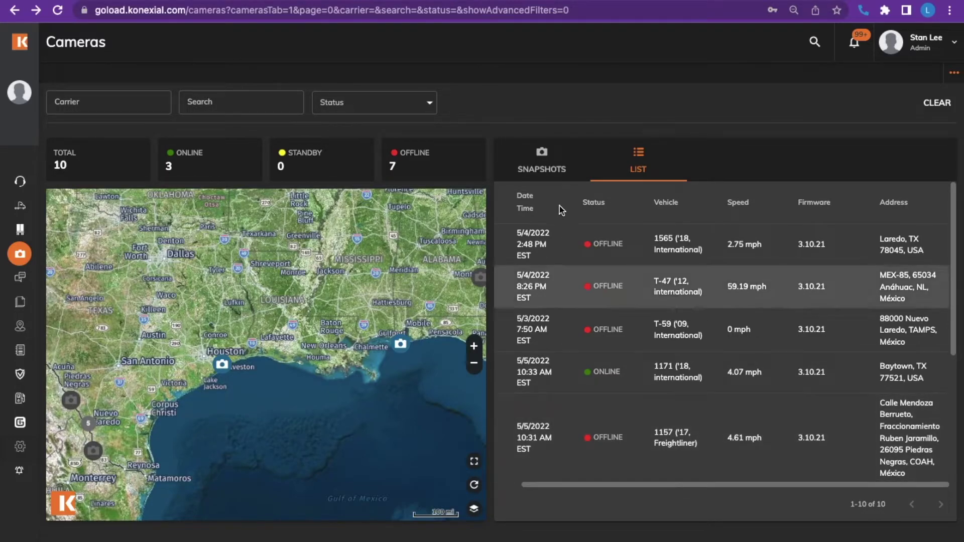
Step: Refresh the snapshot grid, return to the camera table, and open camera 1171's details
click(549, 180)
mouse_move(618, 276)
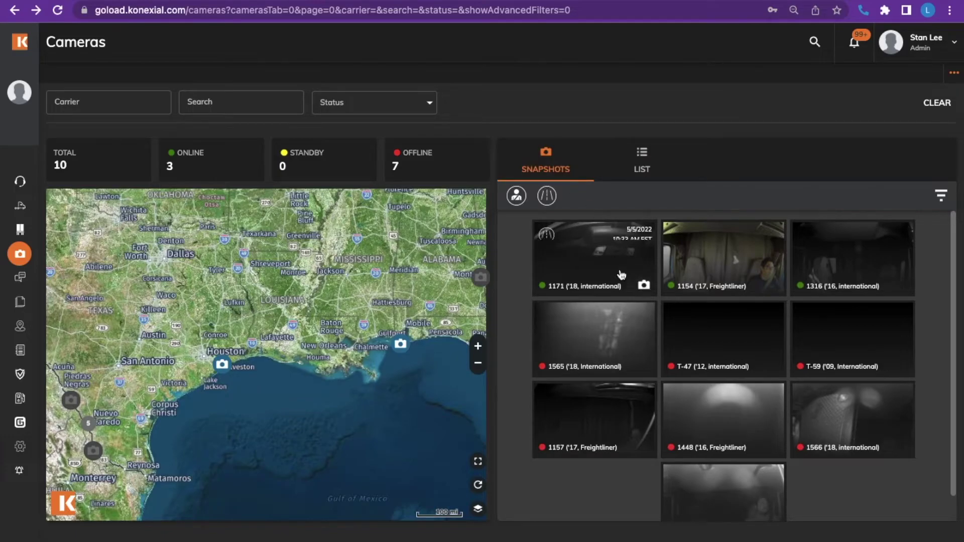
click(538, 163)
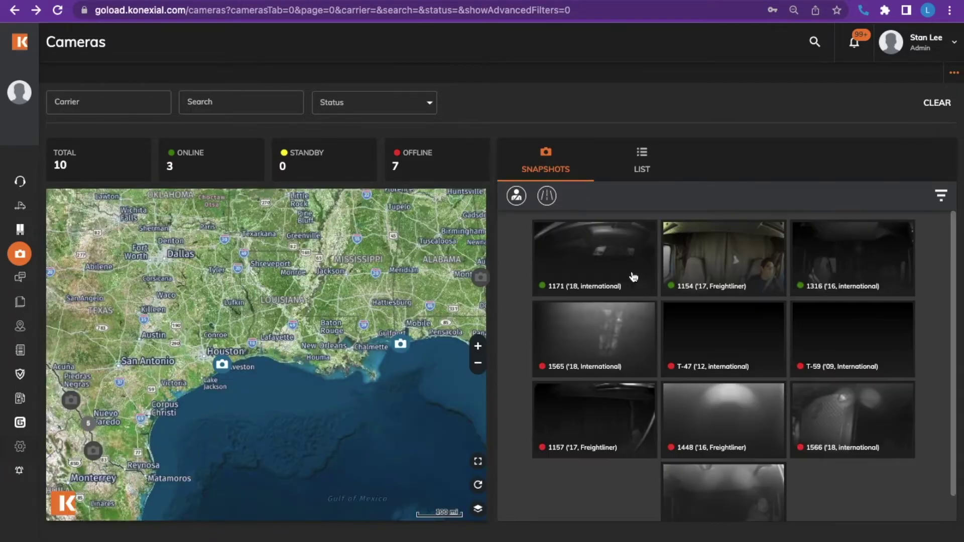
mouse_move(632, 275)
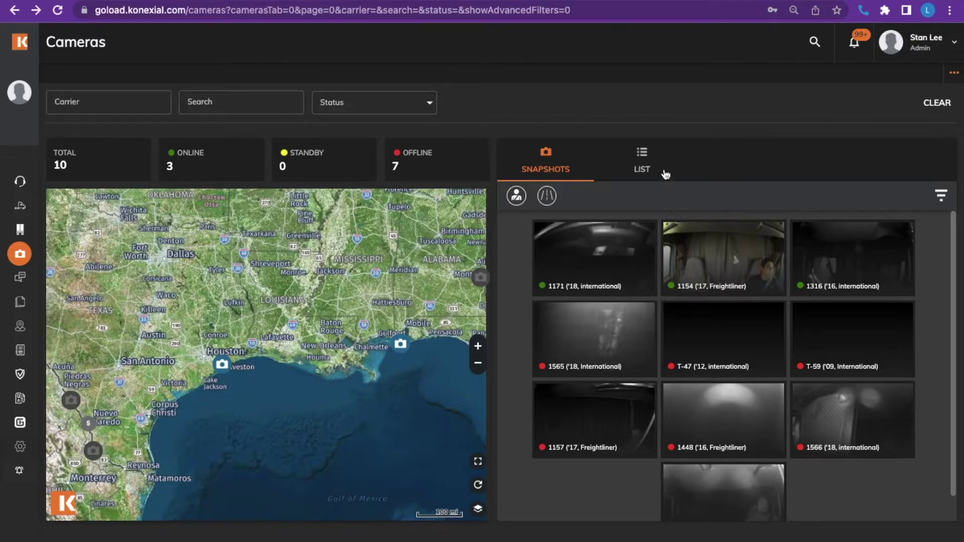
click(646, 163)
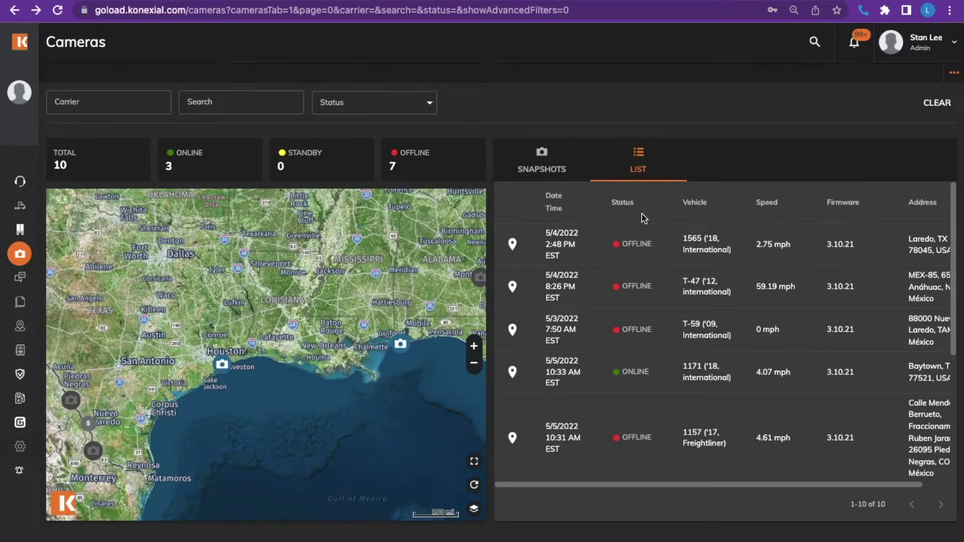
click(617, 379)
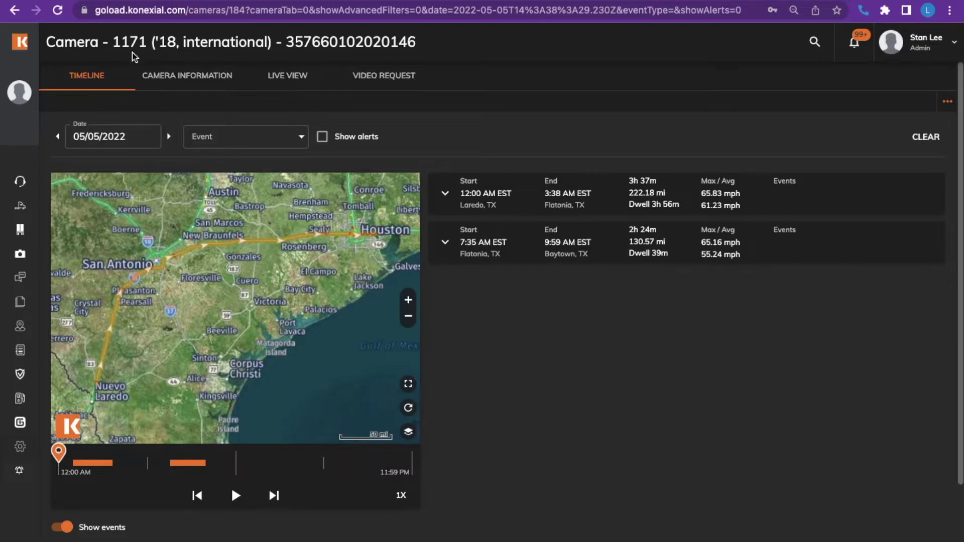
Step: Open camera 1171 and go through its Camera Information, Live View and Video Request tabs
click(162, 81)
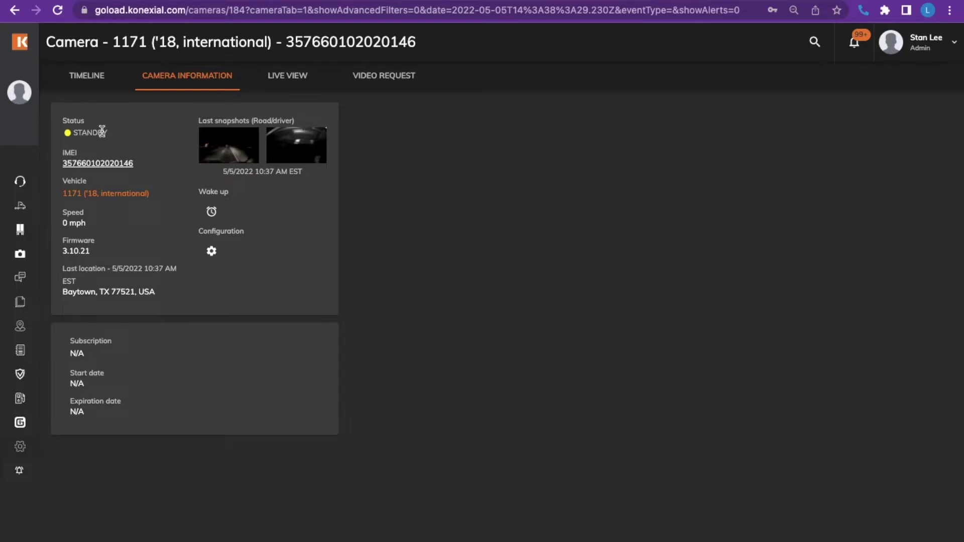
click(285, 79)
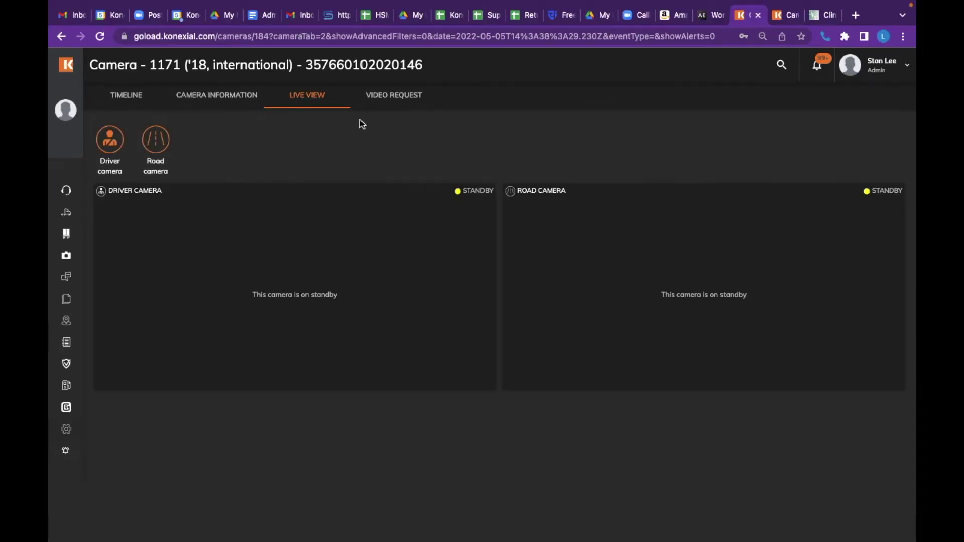
click(394, 97)
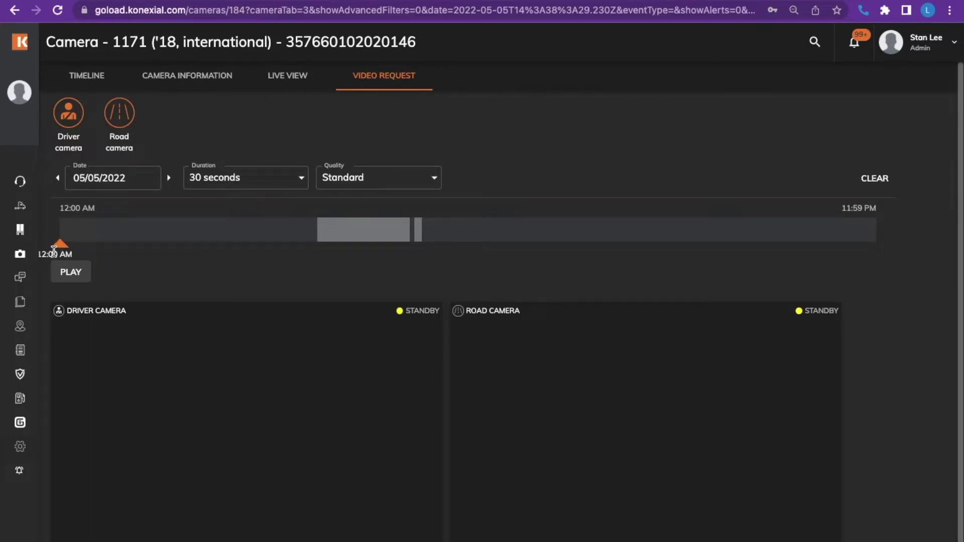
Step: Set the clip start to 07:48 AM and request camera 1171's driver and road video
triple_click(93, 255)
click(321, 243)
double_click(316, 242)
click(316, 242)
click(325, 235)
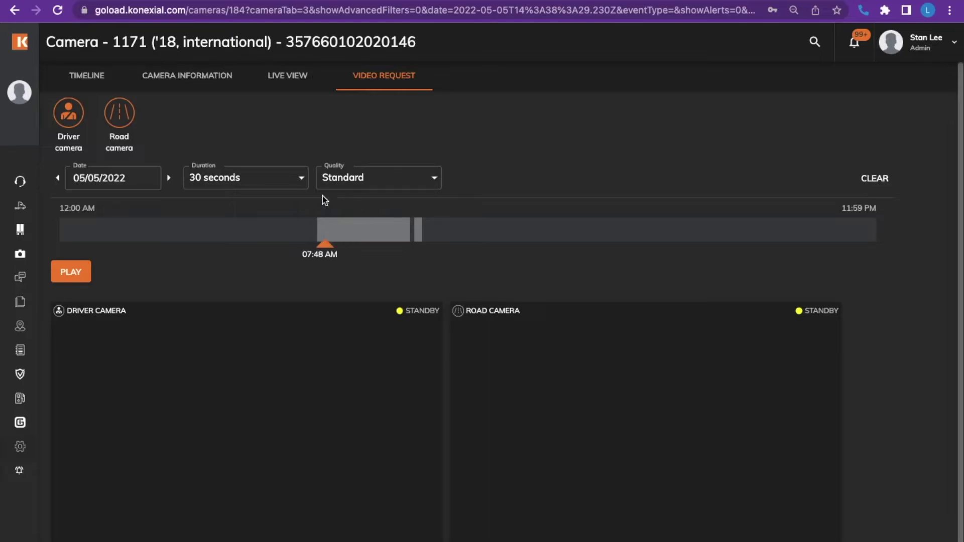
click(71, 272)
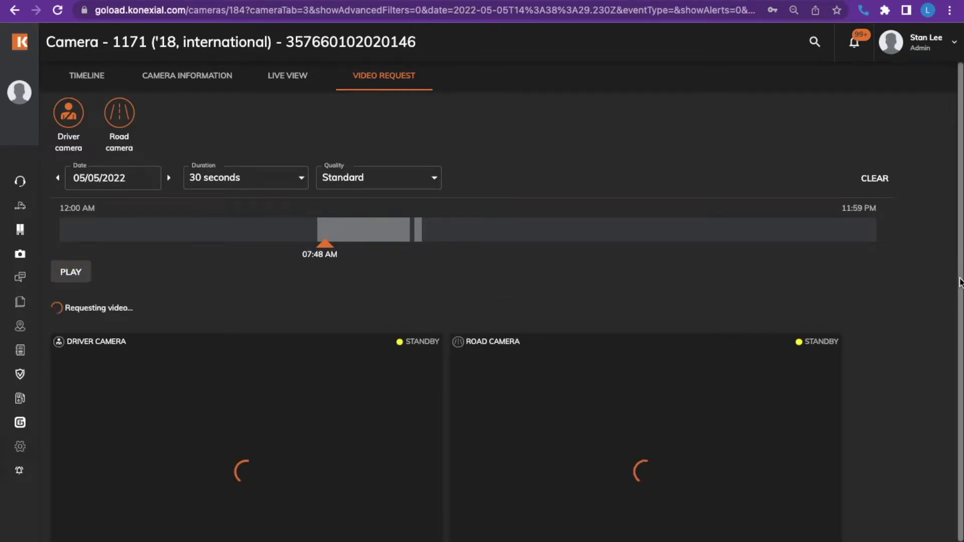
scroll(961, 352, down, 1)
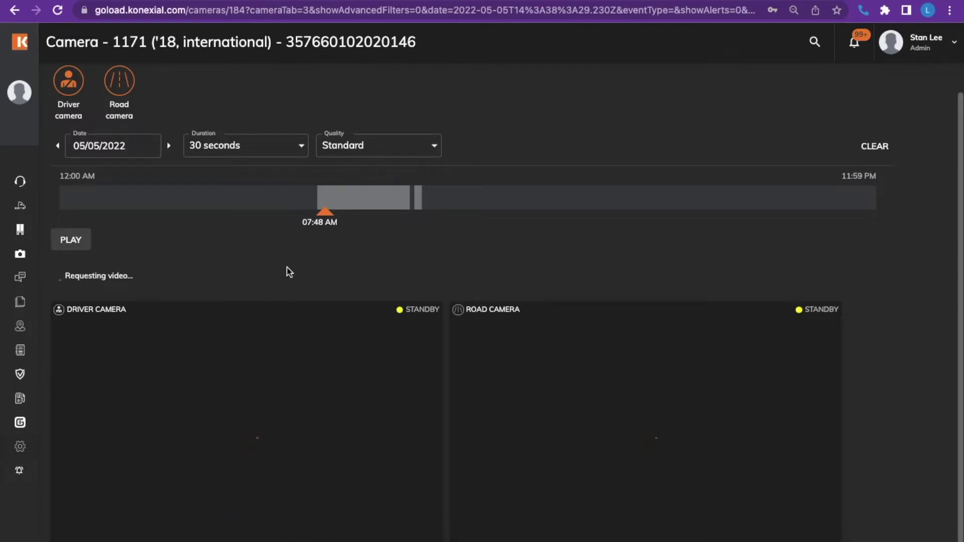
Step: Review the Duration and Quality options, keeping 30 seconds and Standard quality
click(284, 146)
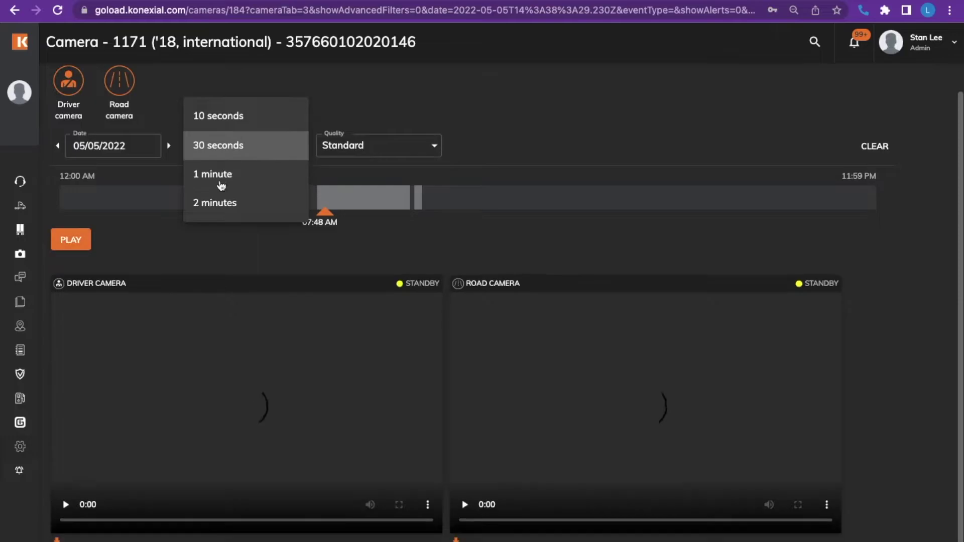
click(353, 113)
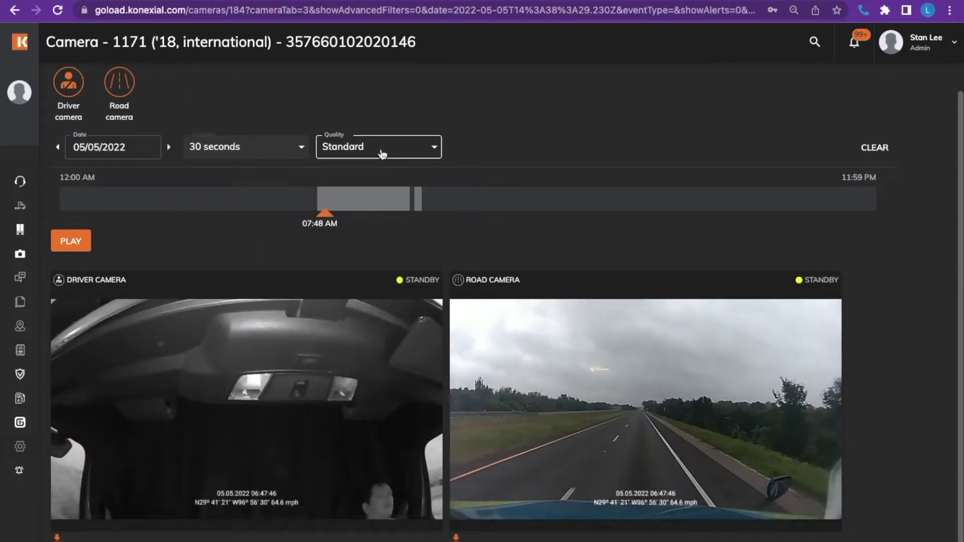
click(379, 147)
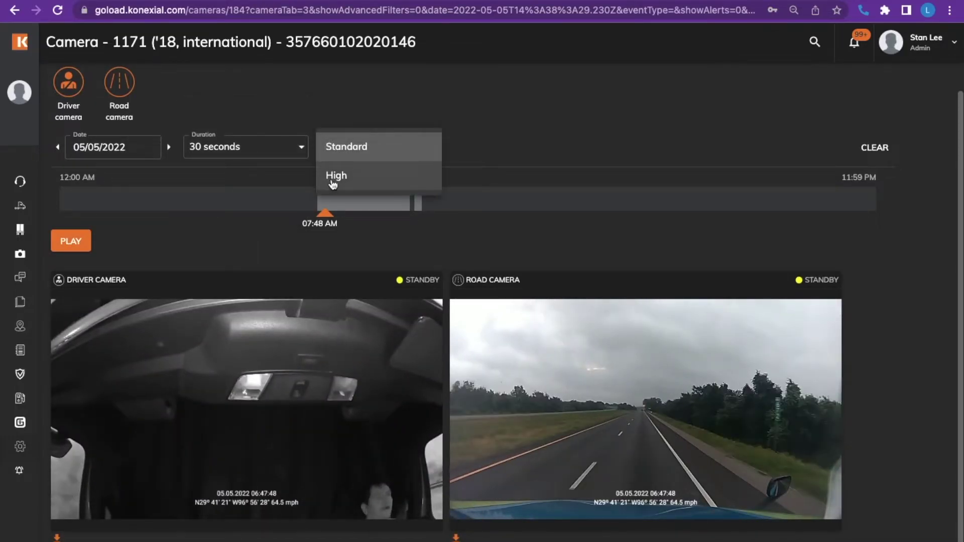
click(519, 136)
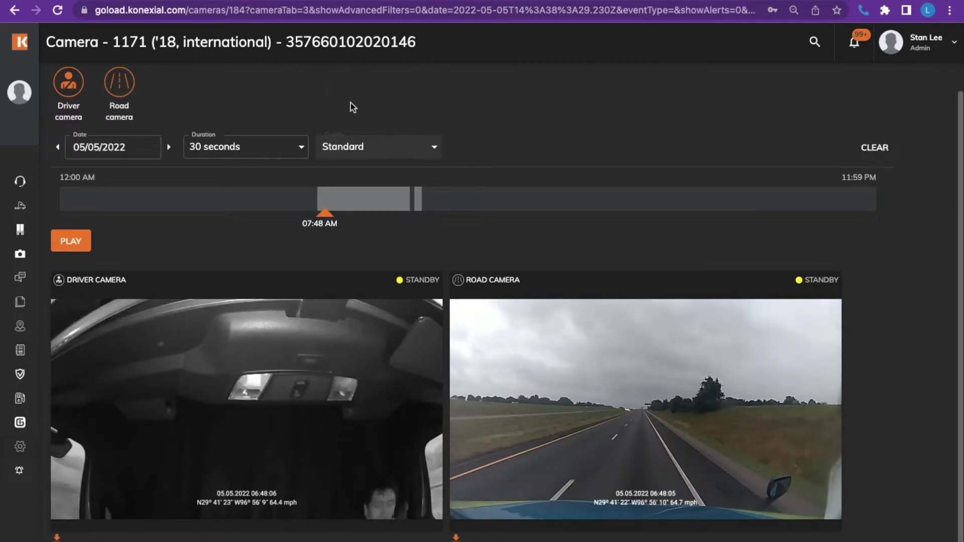
mouse_move(228, 407)
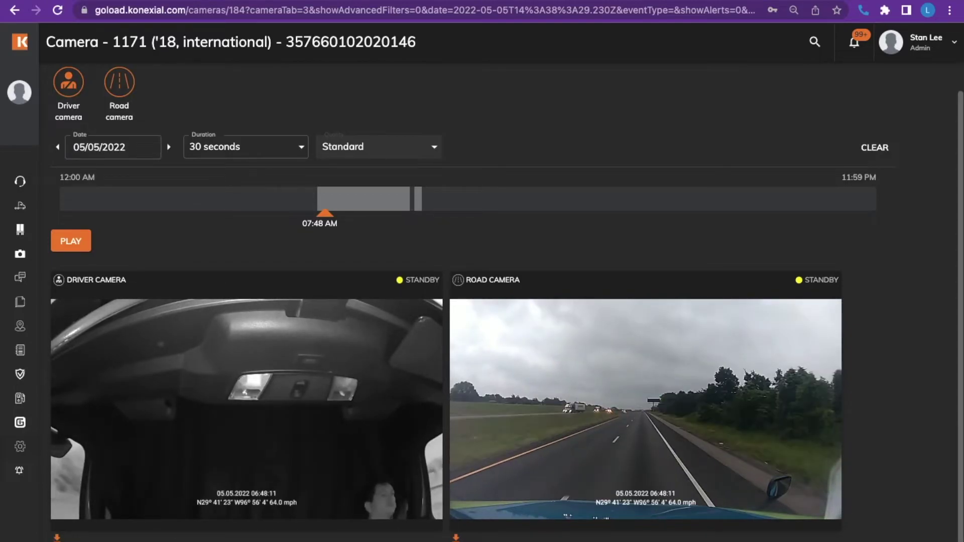
click(251, 159)
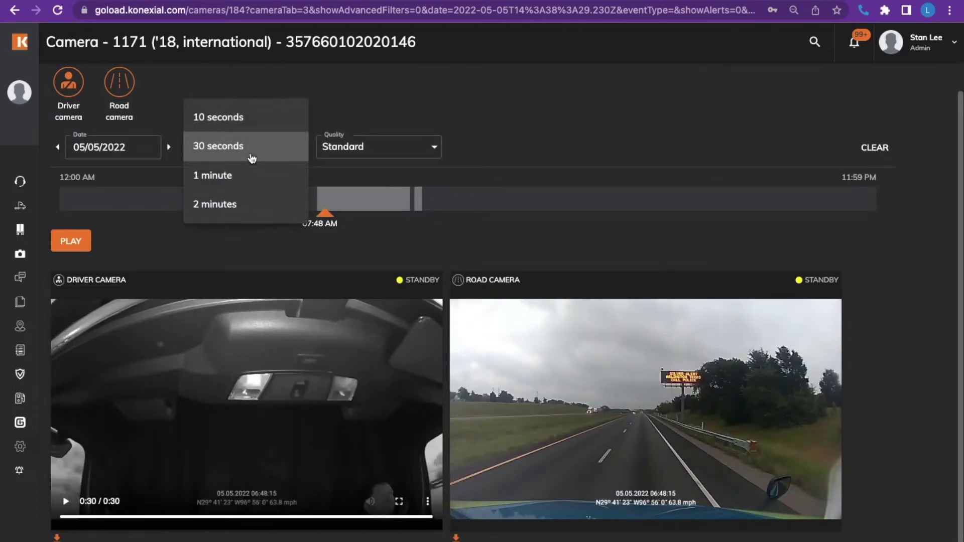
click(133, 138)
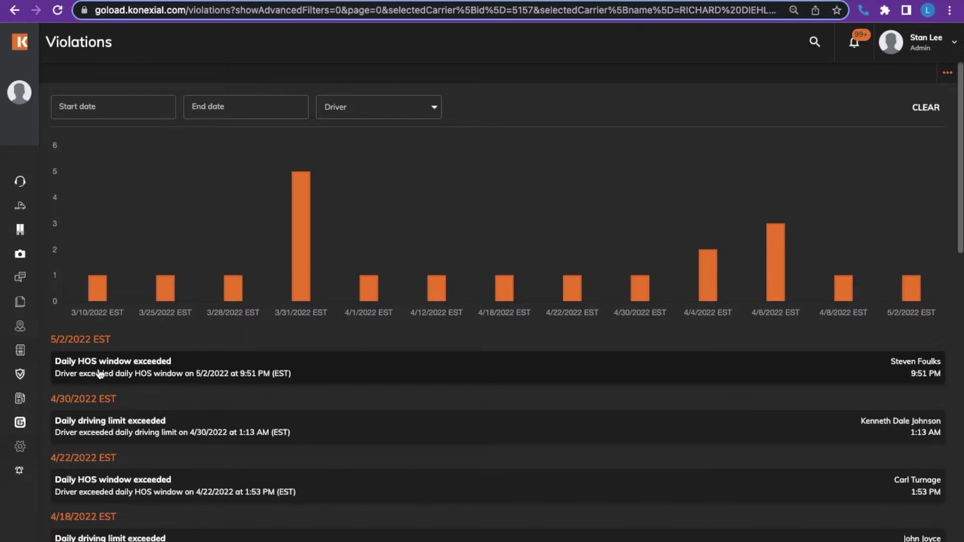
Step: Open the driver behind the latest 5/2/2022 violation
click(101, 374)
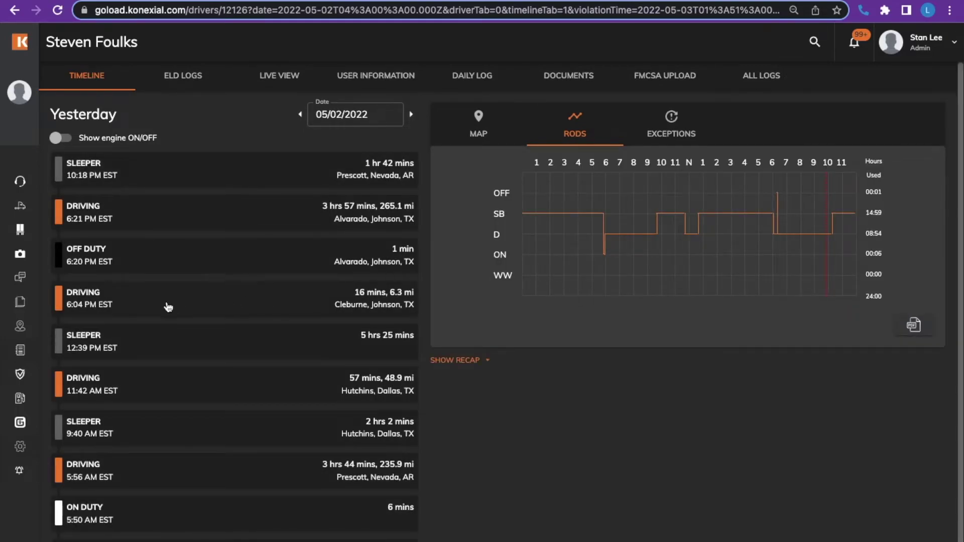
Step: Open the DVIR defects report from the Reports sidebar
mouse_move(2, 336)
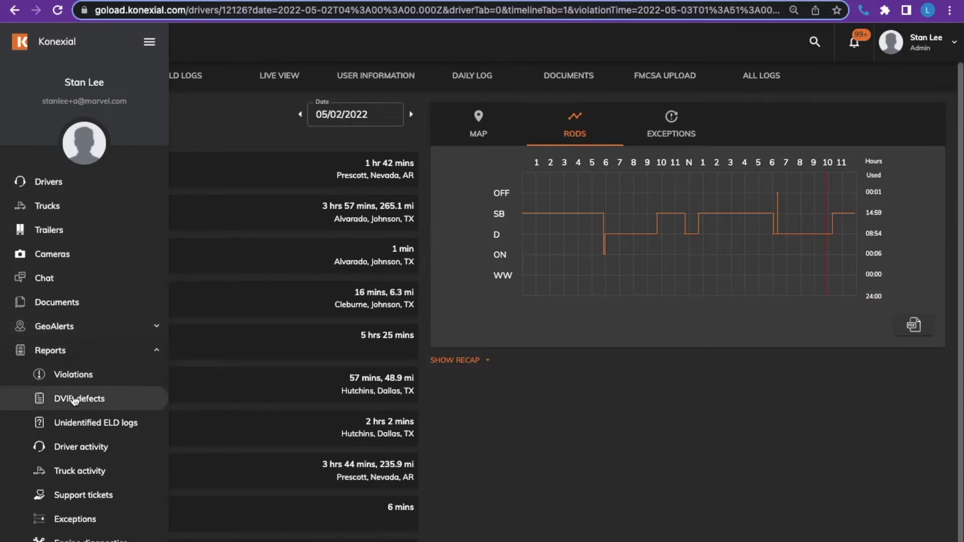
click(73, 400)
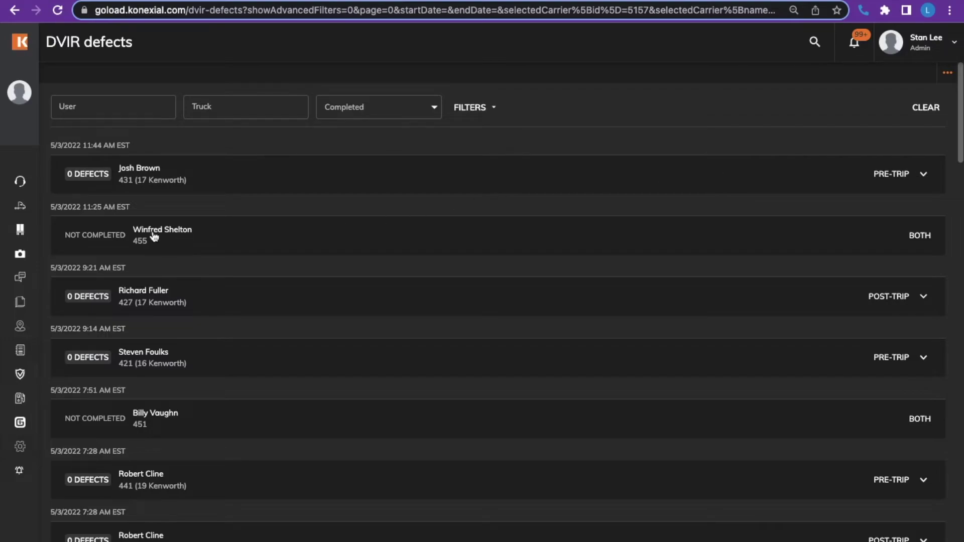
Step: Expand the first 5/3/2022 inspection, then open the Unidentified ELD logs report
click(924, 176)
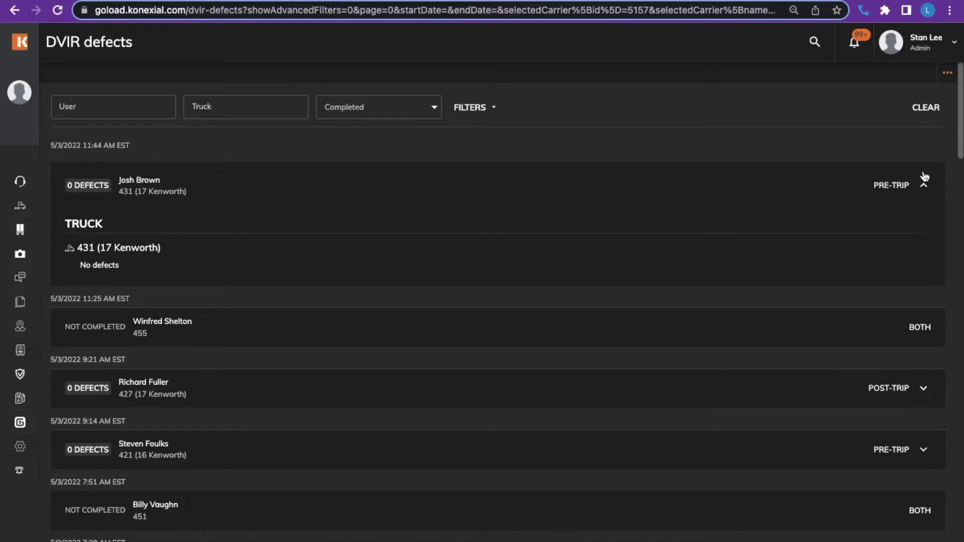
mouse_move(4, 302)
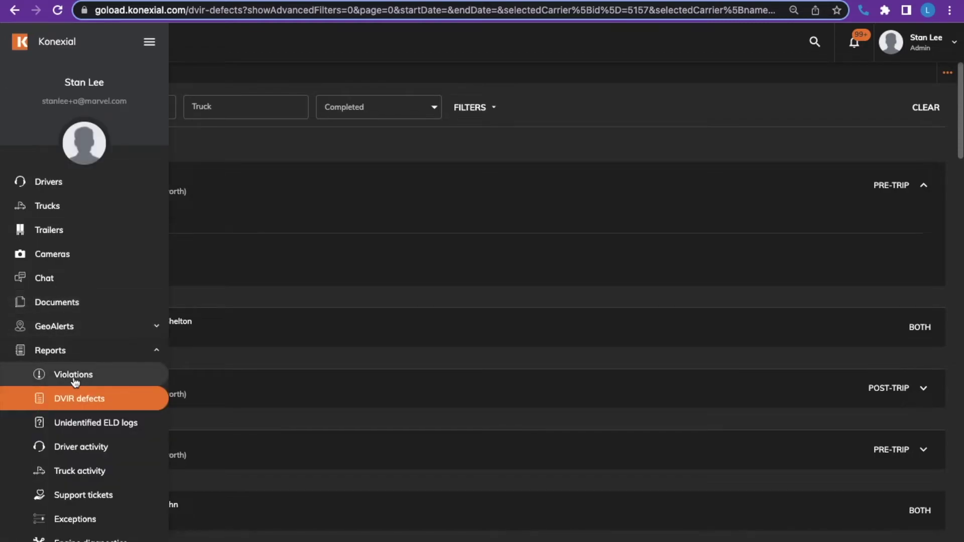
click(76, 423)
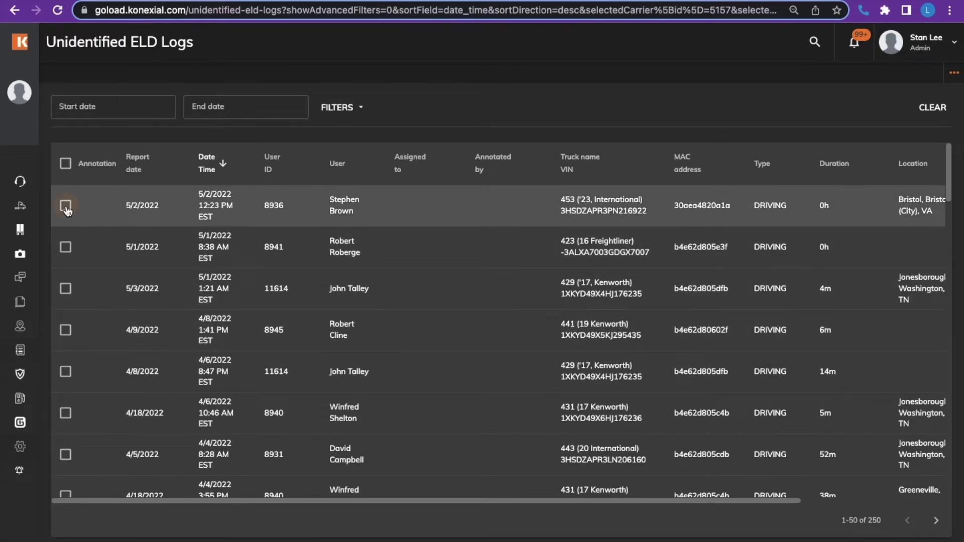
Step: Select the 5/2/2022 unidentified log on truck 453
click(66, 205)
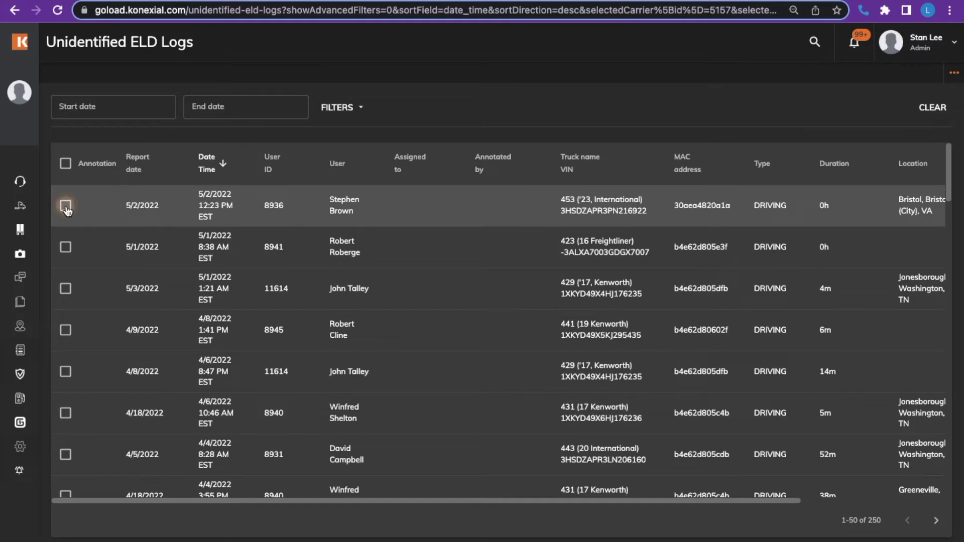
click(65, 248)
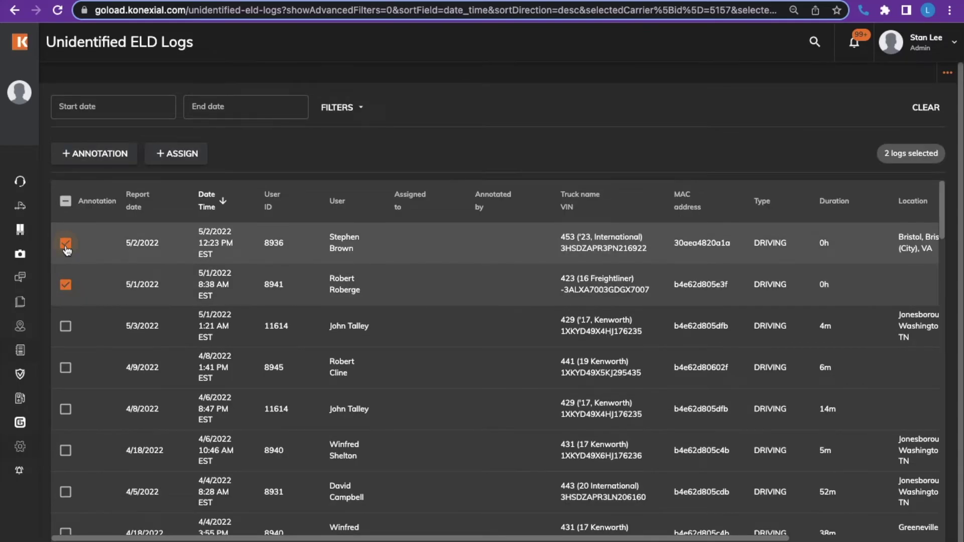
click(99, 154)
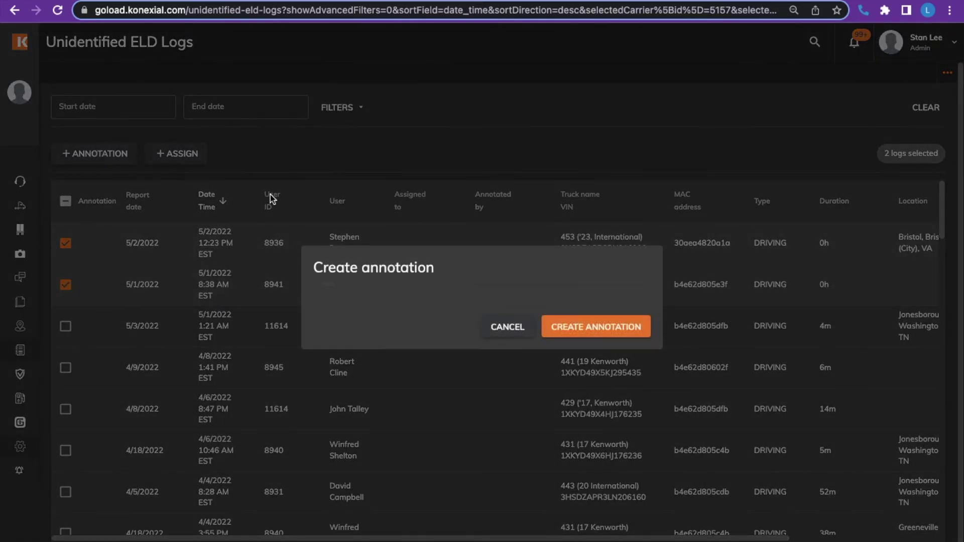
click(507, 327)
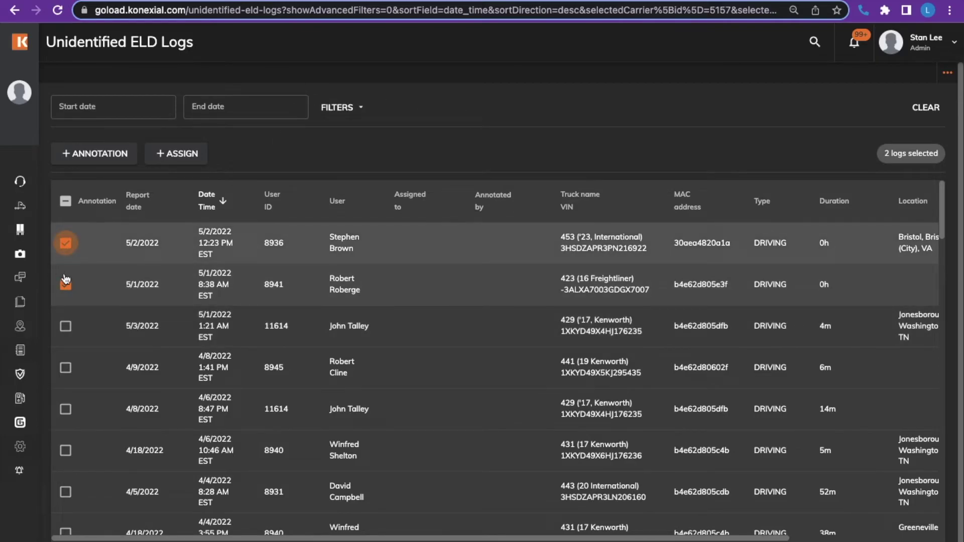
click(66, 285)
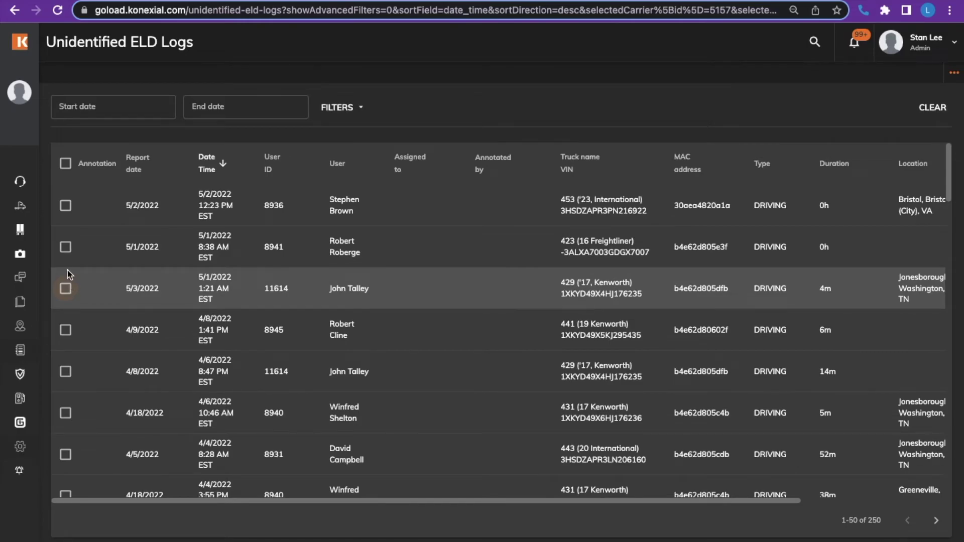
click(65, 205)
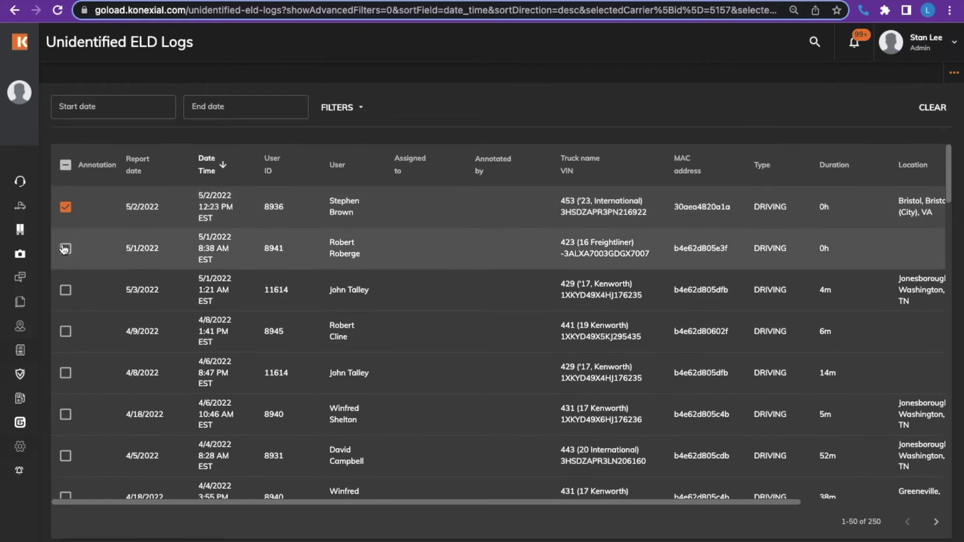
click(66, 249)
click(183, 153)
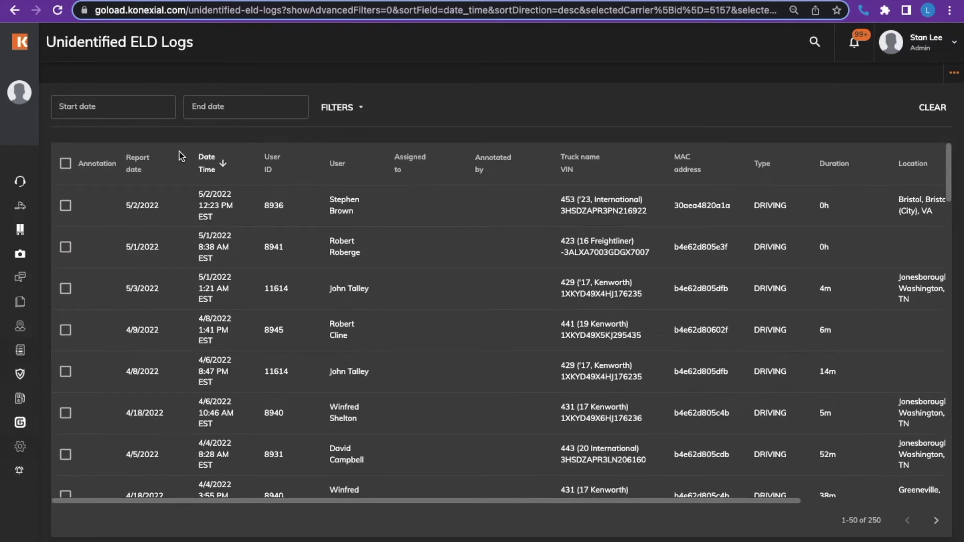
click(66, 205)
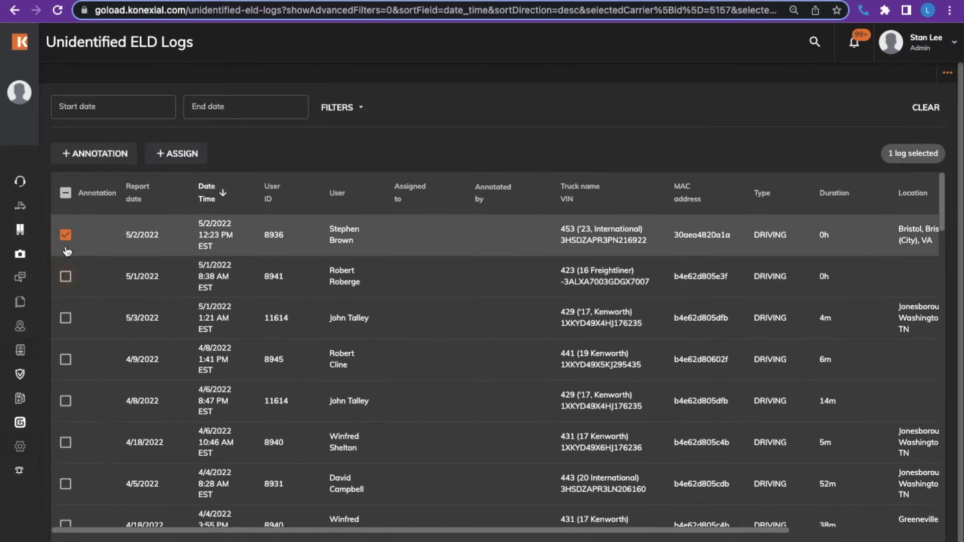
click(174, 152)
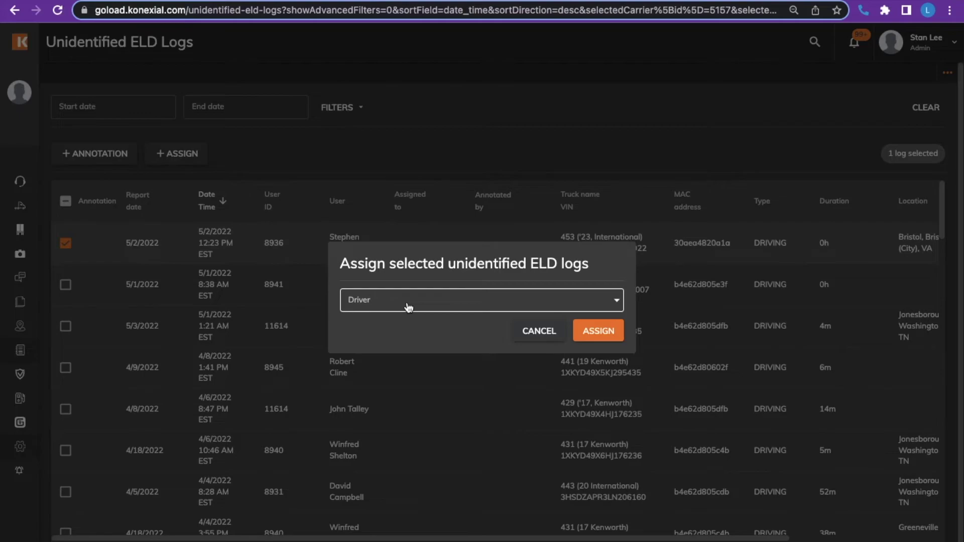
click(528, 332)
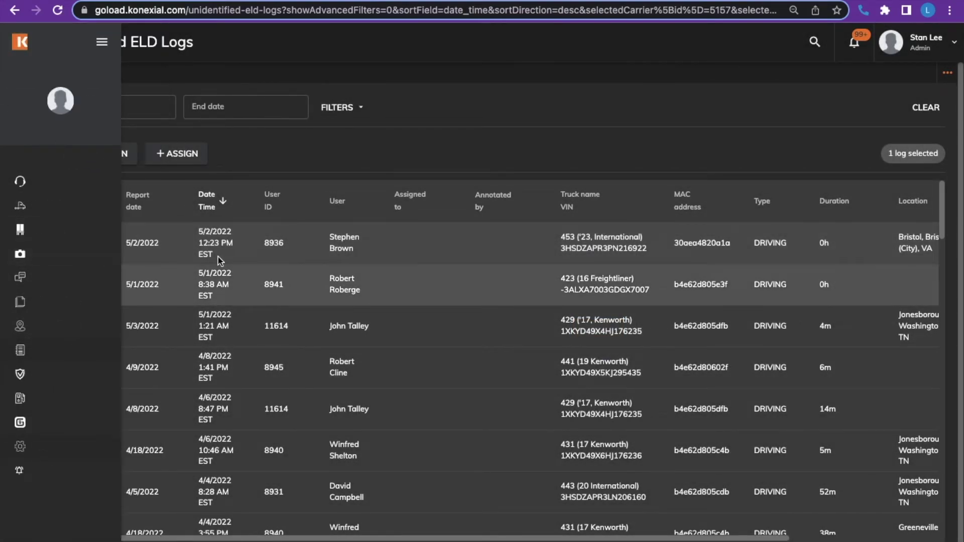
click(66, 243)
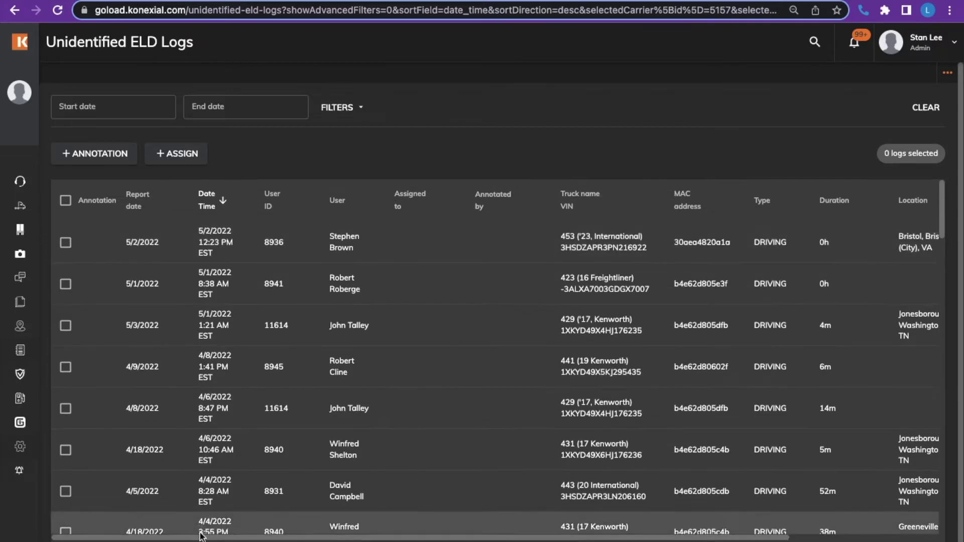
drag(188, 503, 398, 525)
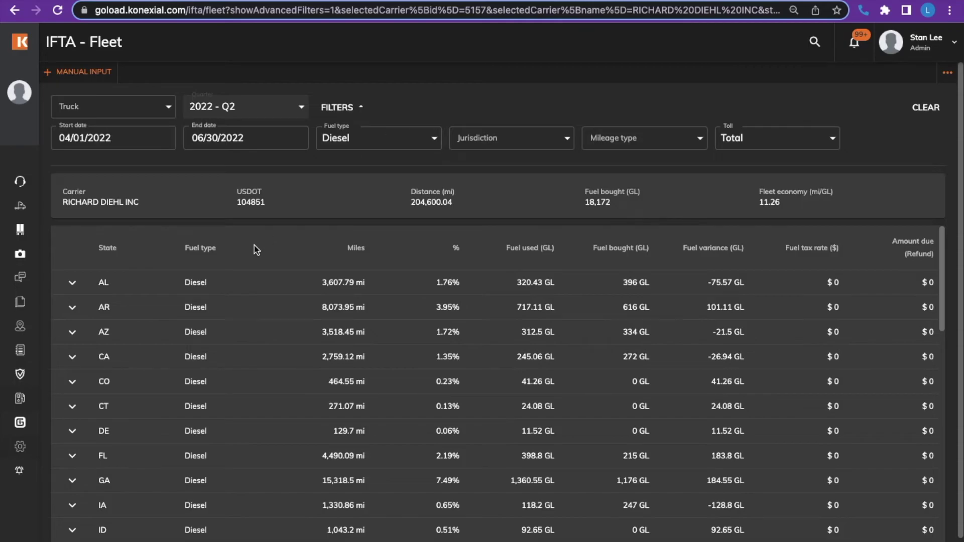
Step: Open the IFTA fuel receipts list and preview the Create fuel receipt form without saving
mouse_move(20, 446)
click(79, 478)
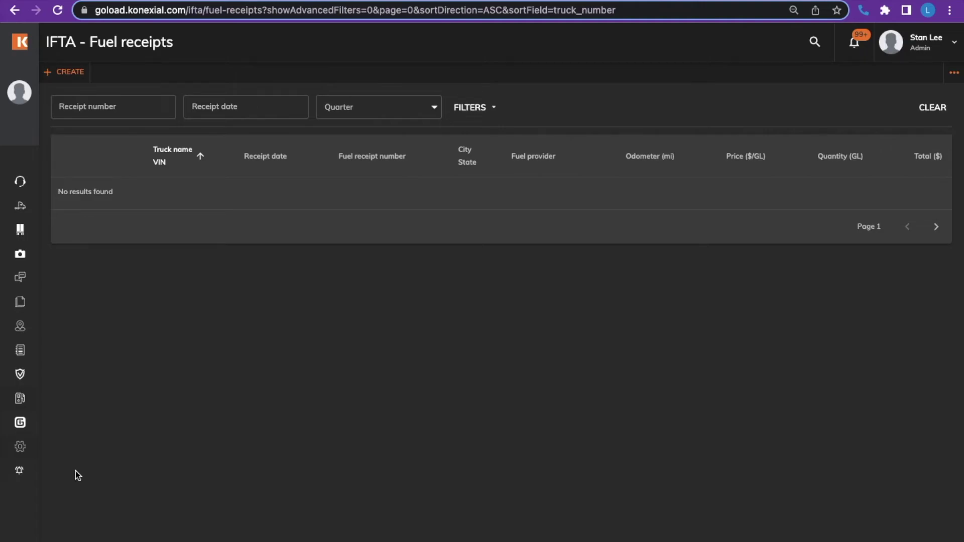
click(66, 73)
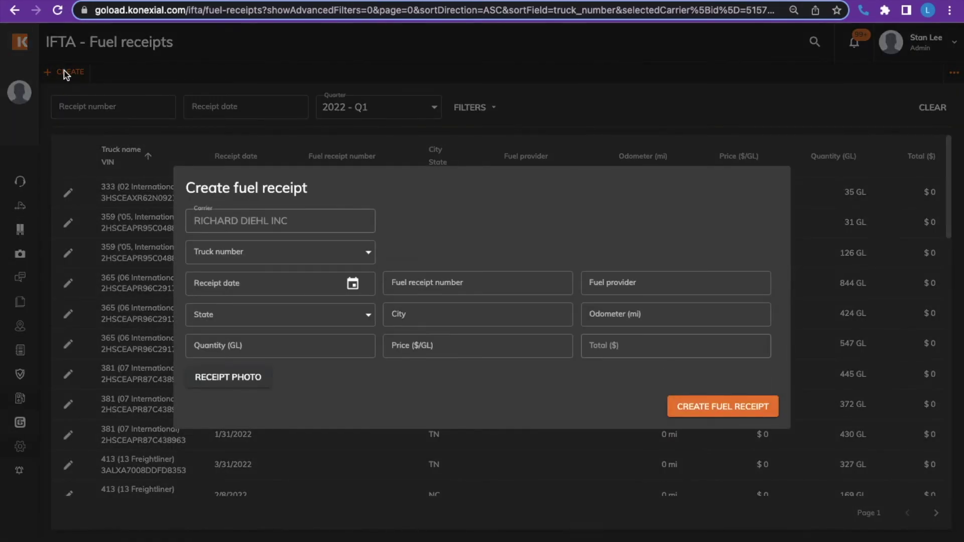
click(537, 101)
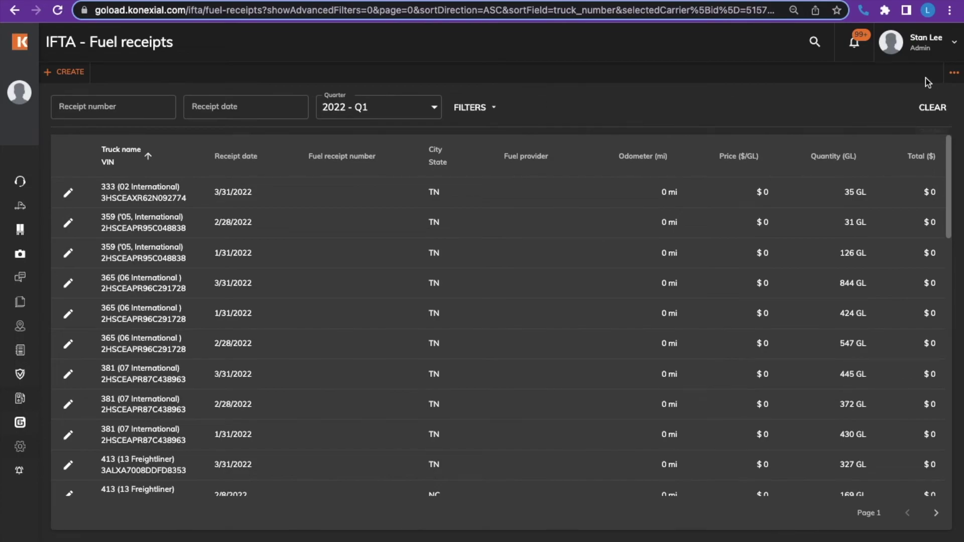
Step: Open Import CSV from the more-options menu and download the sample fuel receipt file
click(954, 75)
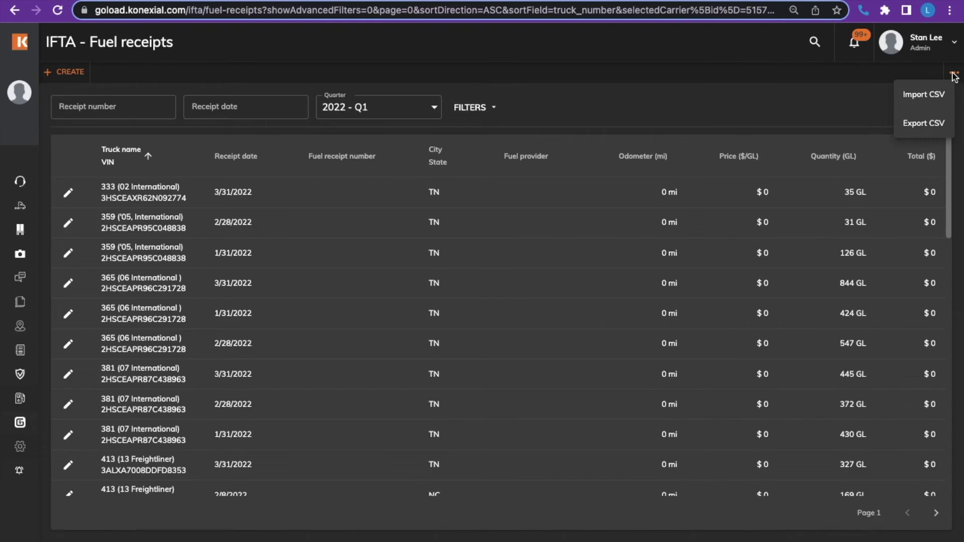
click(918, 96)
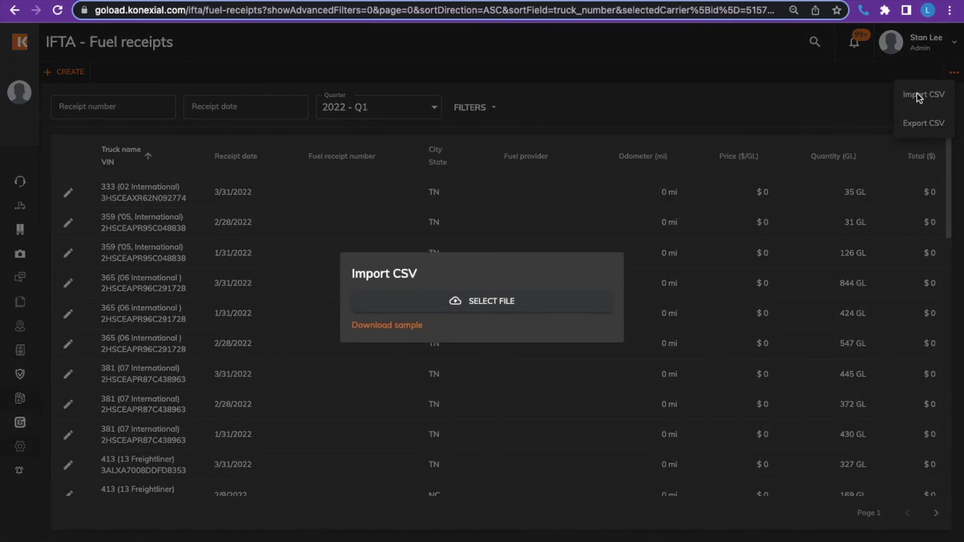
click(374, 326)
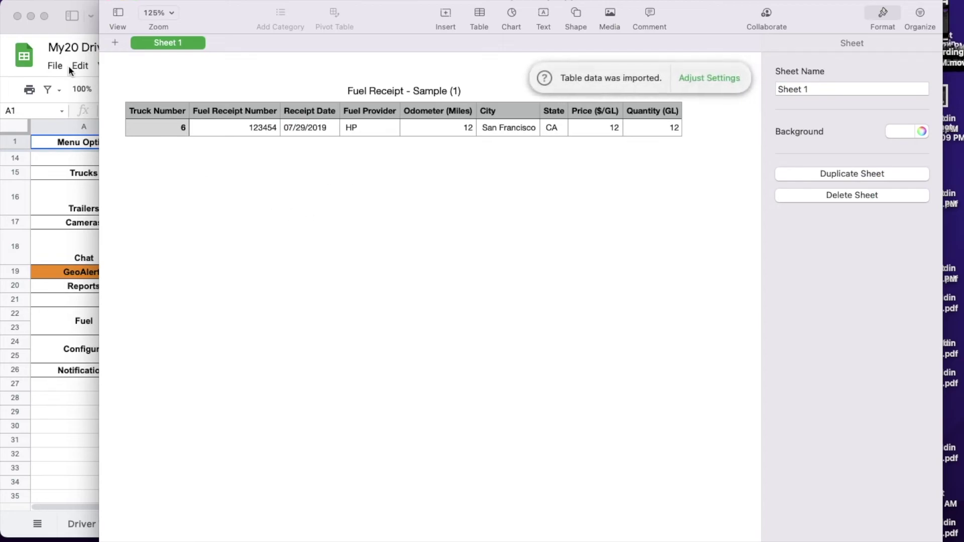
Step: Close the Safari window behind the sample fuel receipt spreadsheet
click(17, 17)
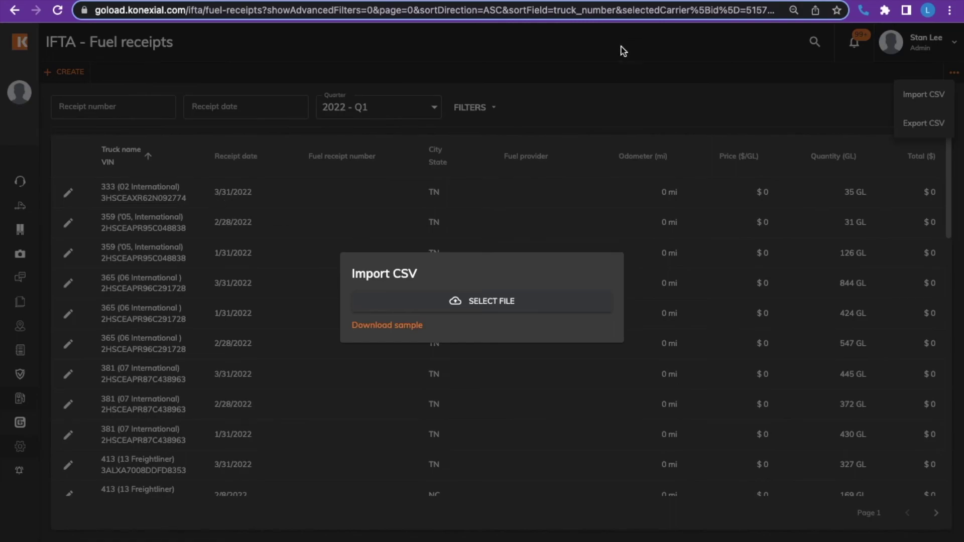
Step: Dismiss the CSV import window and bring up the IFTA Fleet fuel tax report
click(296, 69)
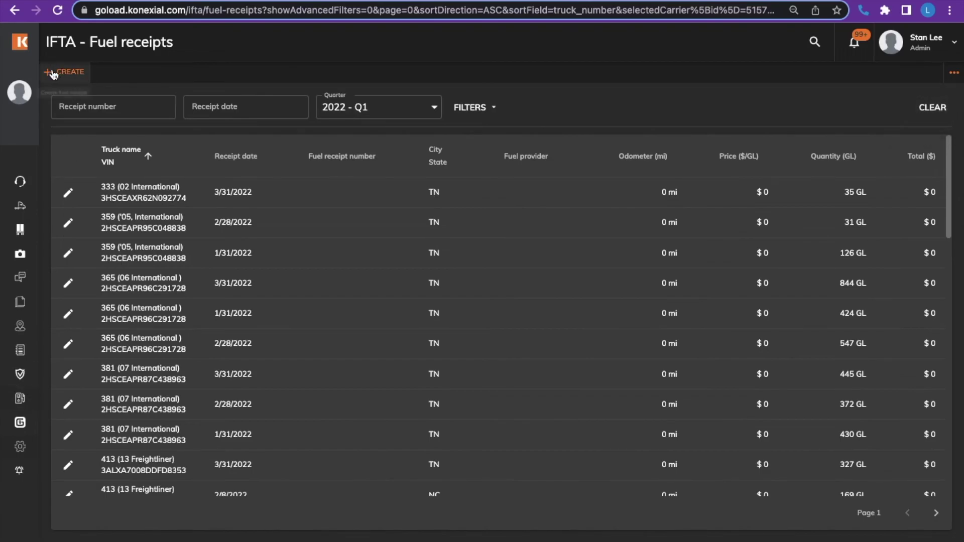
mouse_move(7, 439)
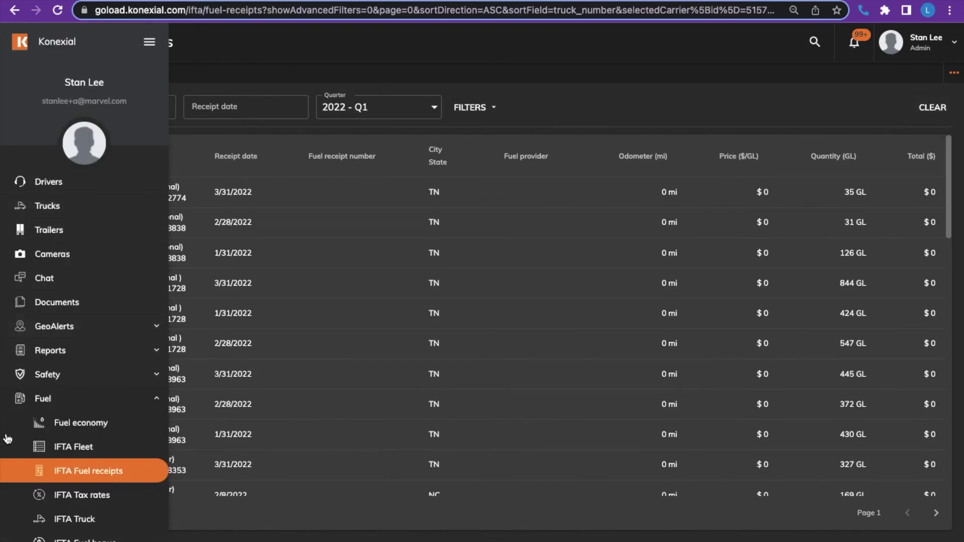
click(81, 446)
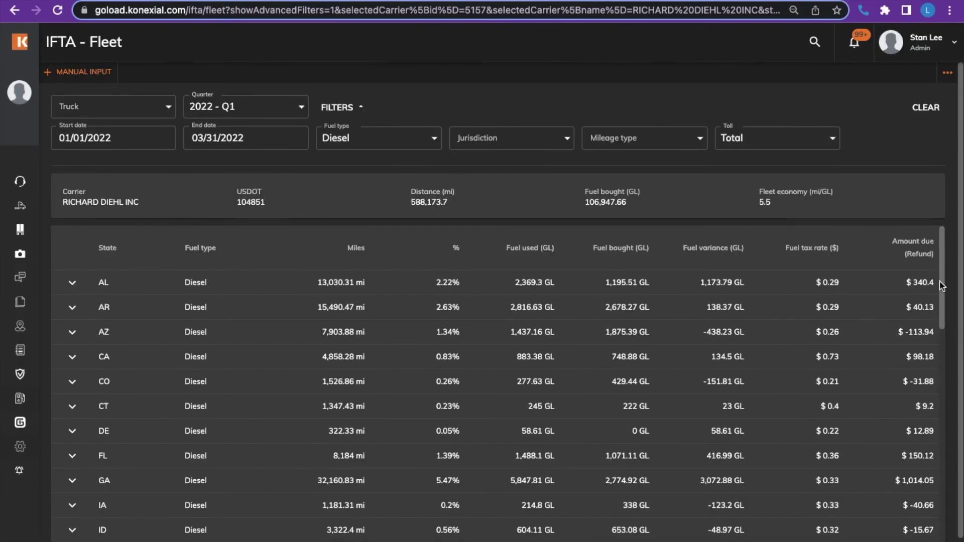
Step: Review the 2022 Q1 IFTA Fleet figures state by state, then go to Carrier configuration
drag(942, 321, 937, 470)
drag(936, 435, 942, 527)
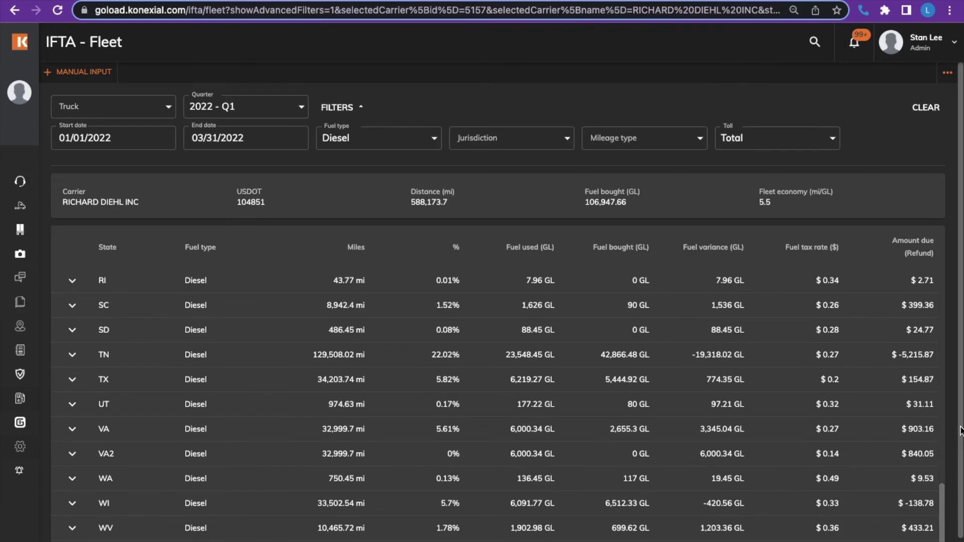
scroll(961, 431, down, 2)
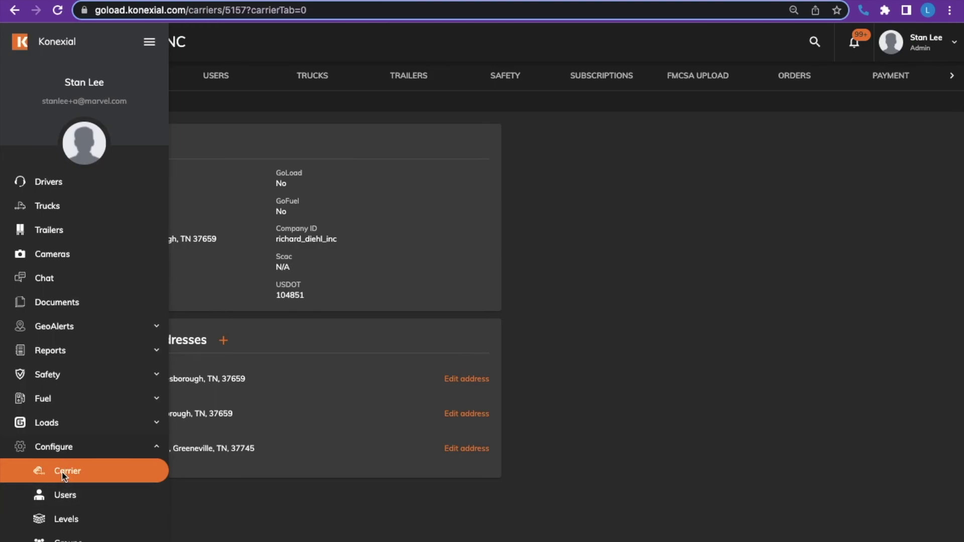
click(64, 474)
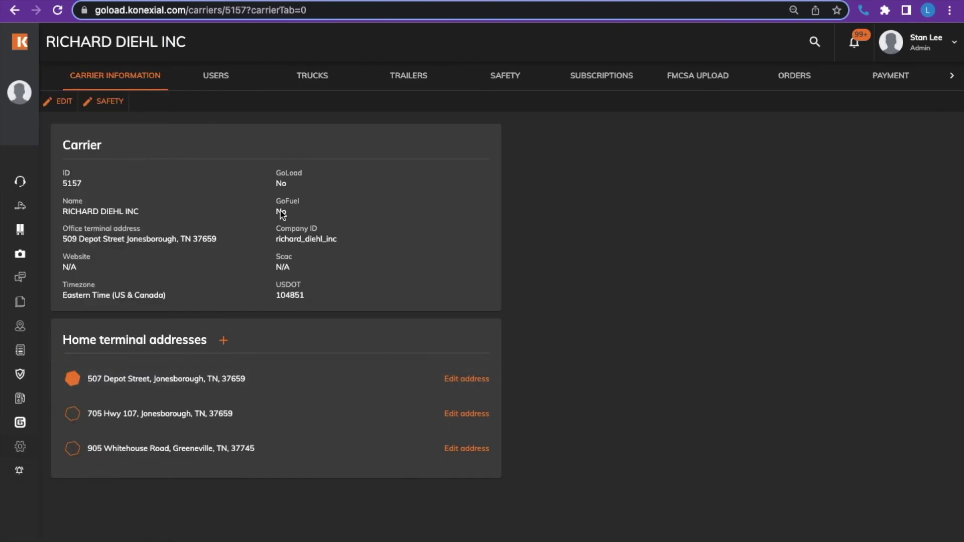
Step: Browse the carrier's Users, Trucks and Subscriptions tabs, ending on remaining subscription seats
click(216, 81)
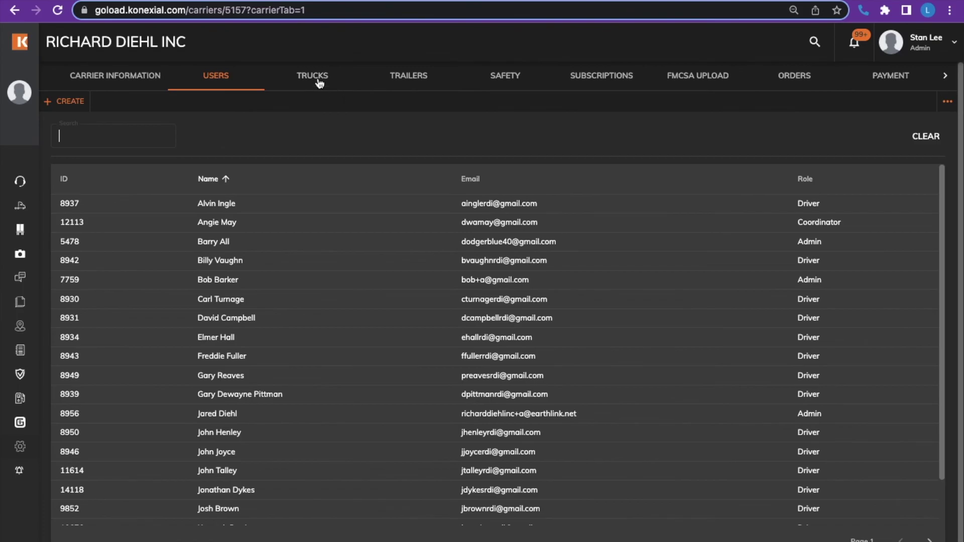
click(319, 83)
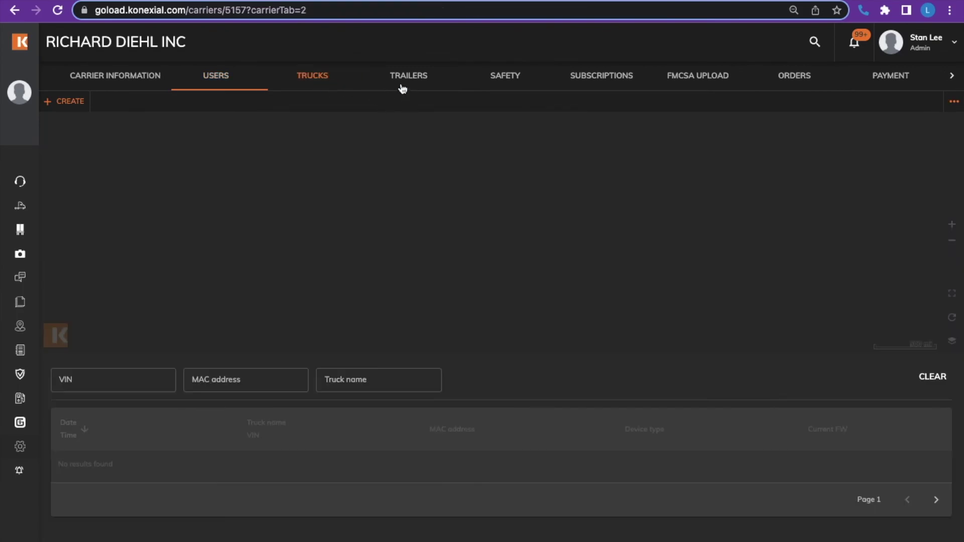
click(599, 79)
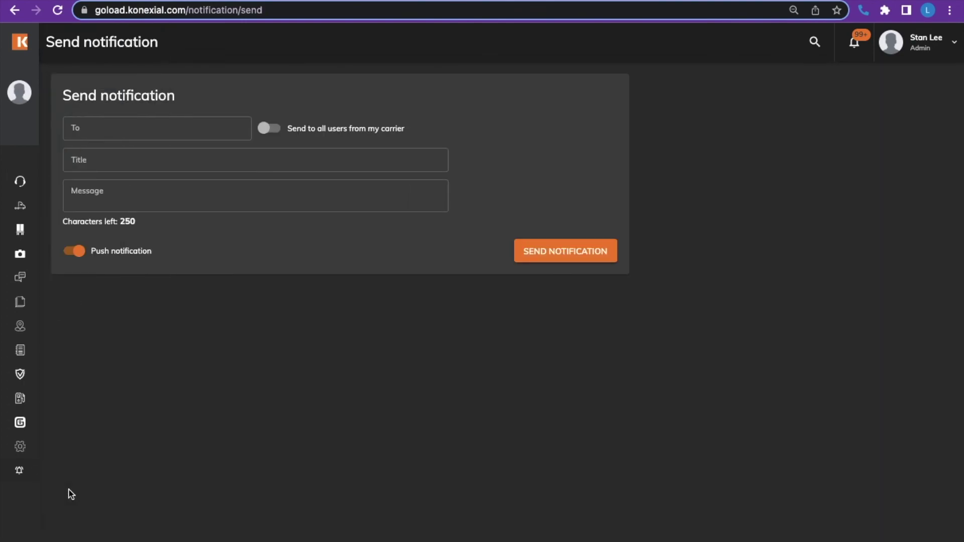
Step: Start choosing the notification's recipients in the To field
click(86, 124)
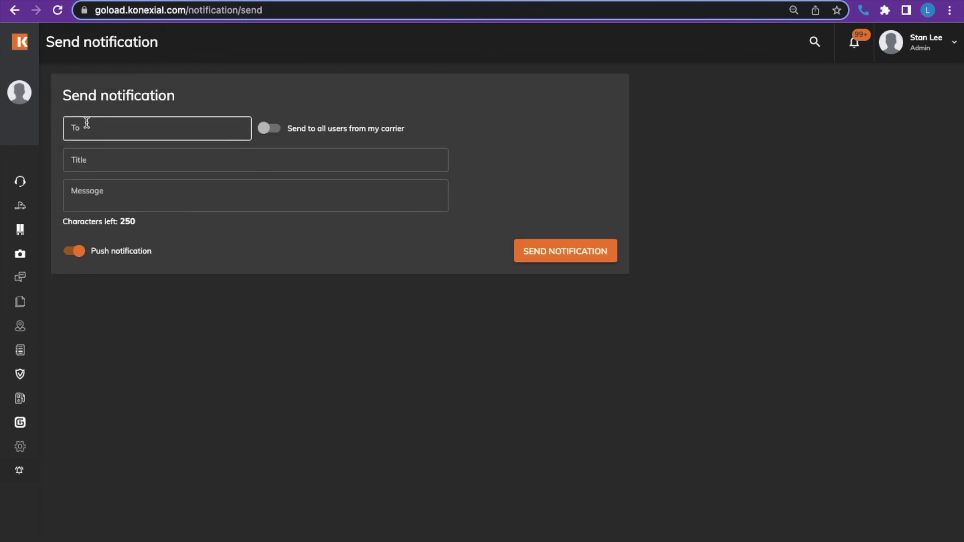